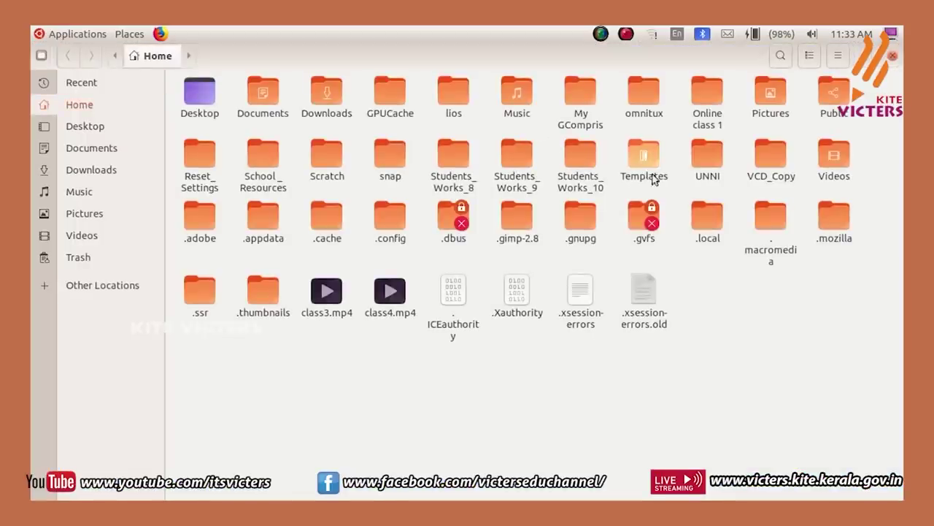
Open logo.svg from the Students_Works_10 folder in Inkscape.
double_click(582, 167)
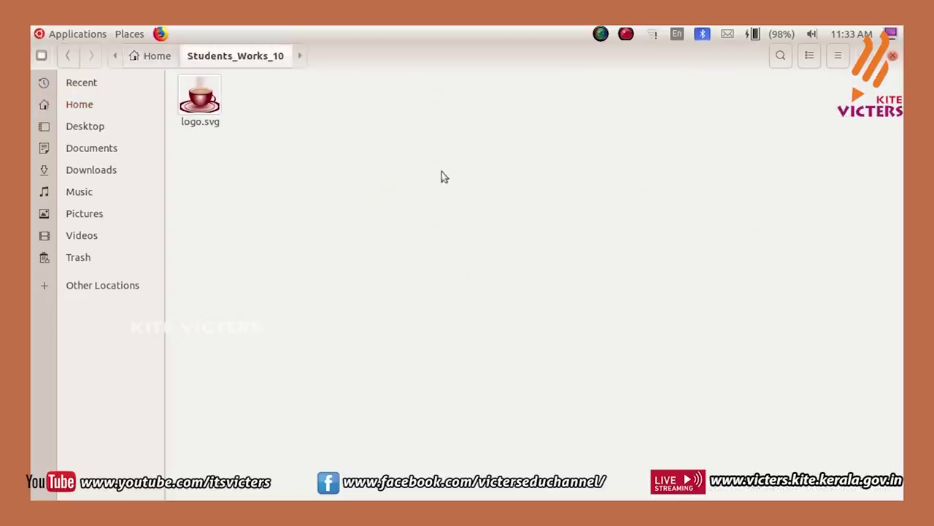
right_click(207, 105)
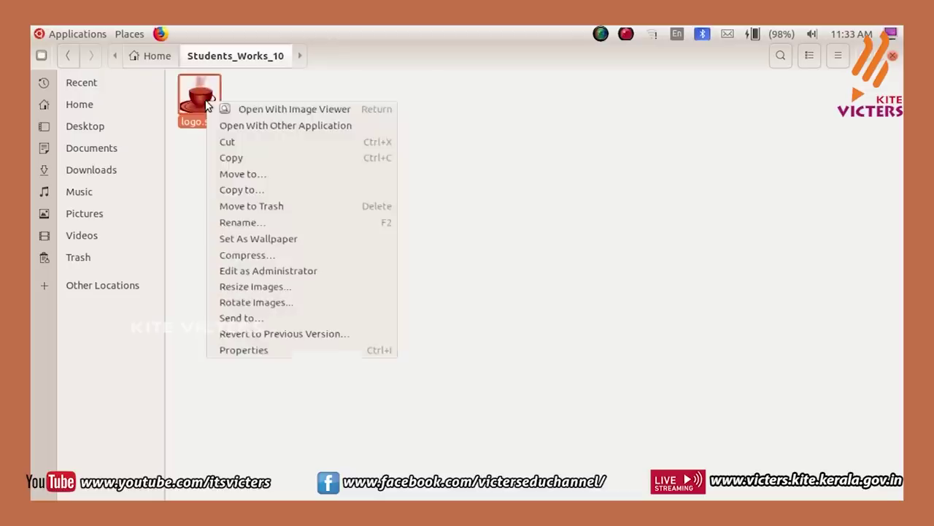
click(237, 128)
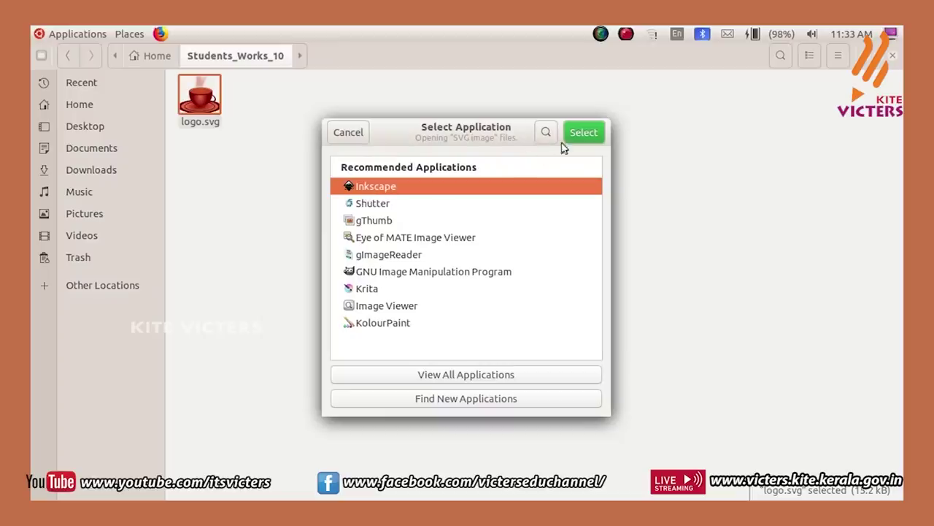
click(586, 133)
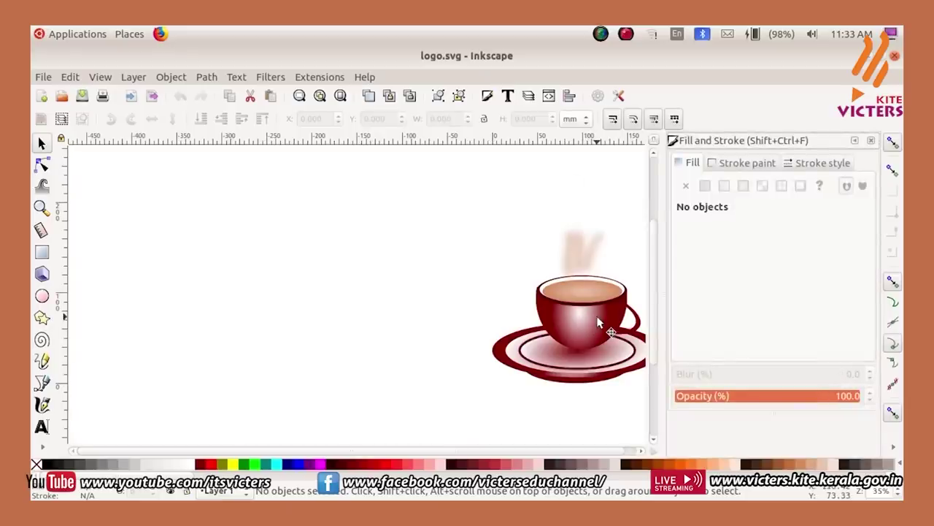
Move the coffee cup drawing to the far left of the canvas and shrink it to about 91 × 68 mm.
drag(597, 322, 203, 360)
drag(276, 257, 185, 355)
drag(143, 394, 131, 332)
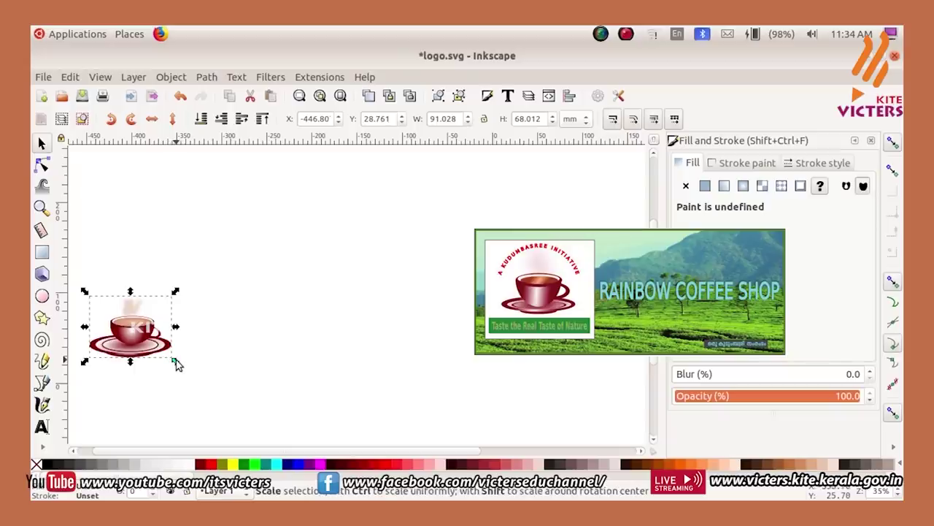
Draw a wide rectangle about 249 × 31 mm beside the cup and fill it with green (008000).
click(42, 254)
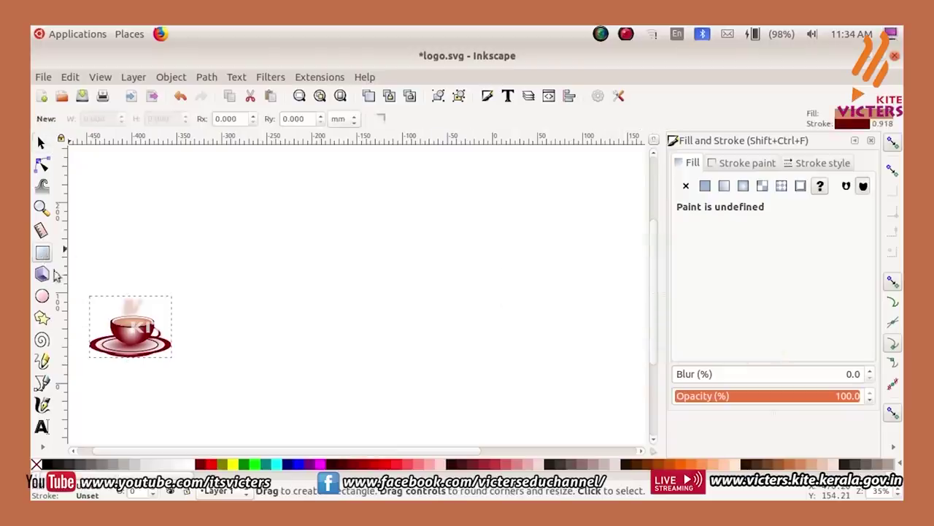
drag(258, 322, 471, 349)
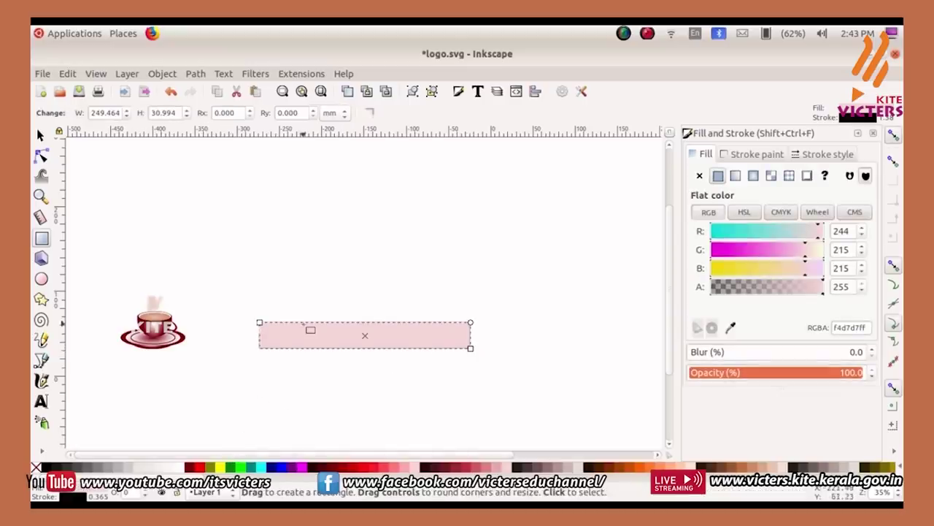
click(231, 470)
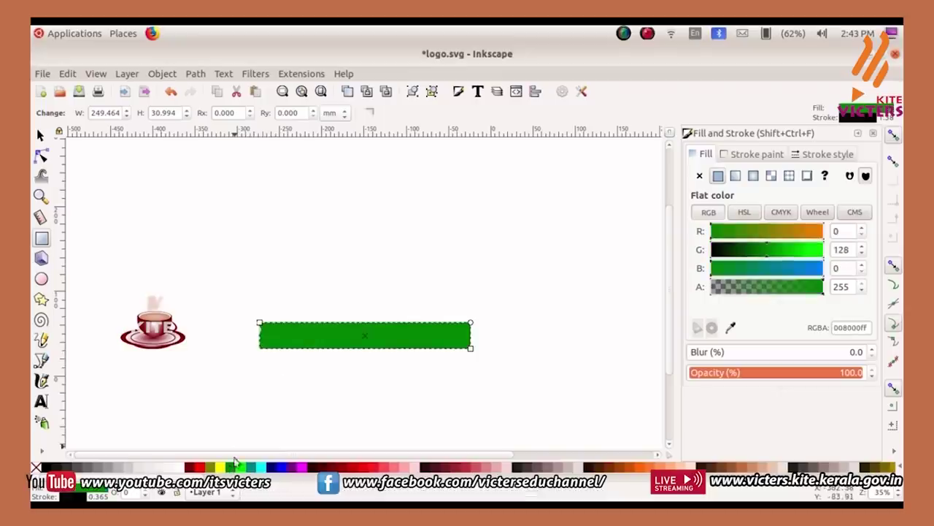
click(276, 388)
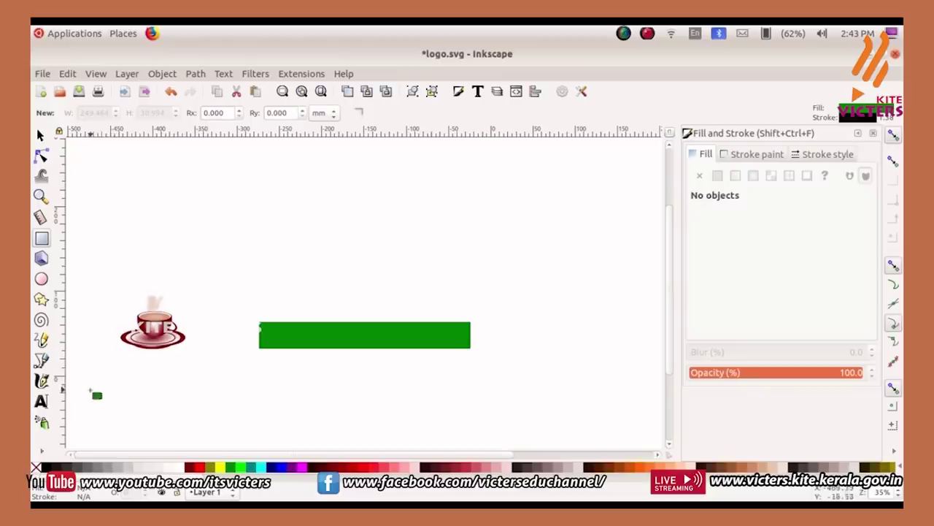
Add the text "TASTE THE REAL TASTE OF NATURE" below the green rectangle in bold sans-serif, size 30.
click(42, 403)
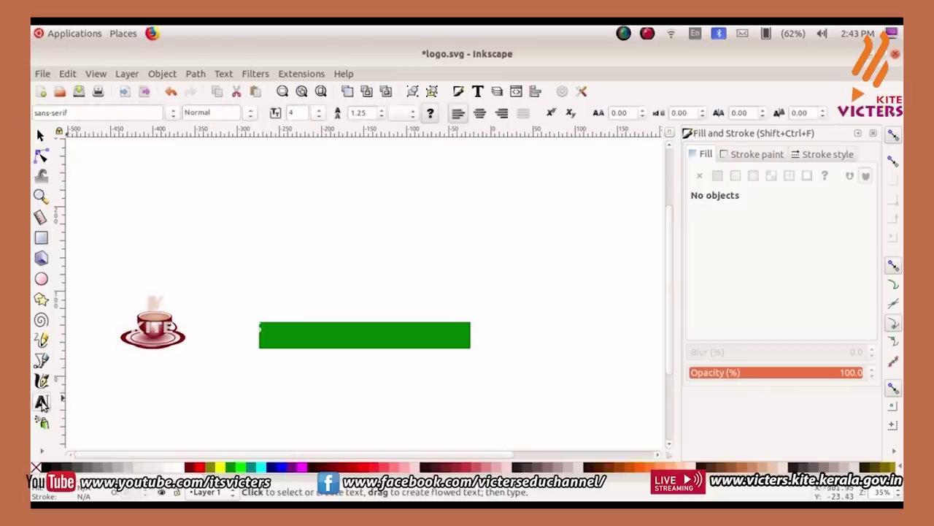
click(244, 381)
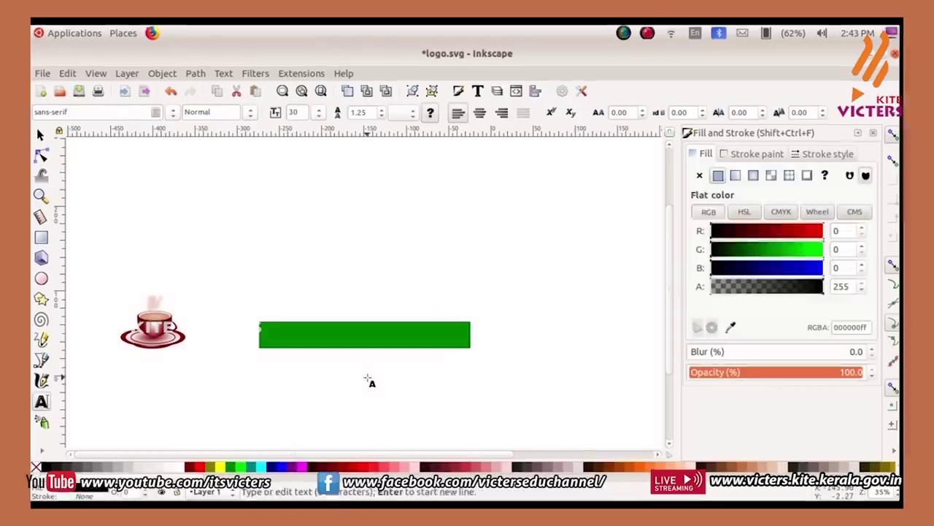
text(JAST)
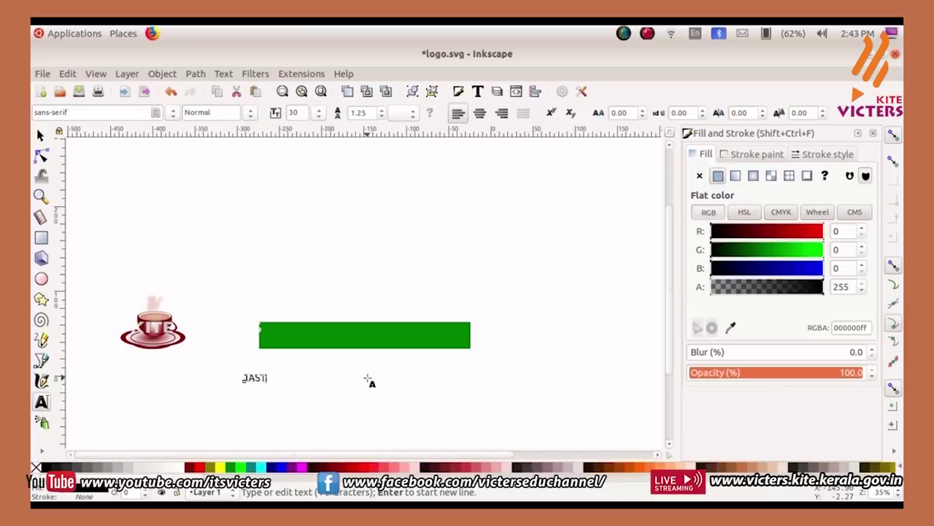
text(E THE R)
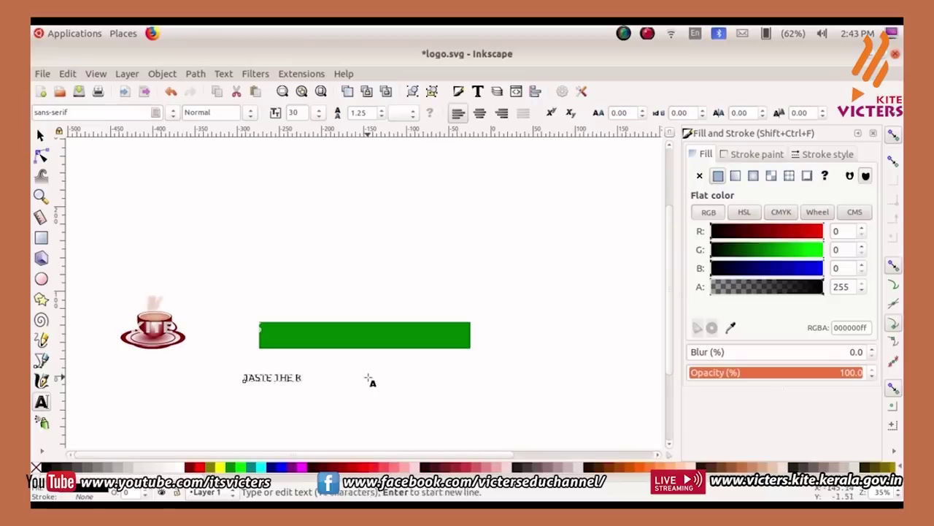
text(EAL TASTE OF)
text( HA)
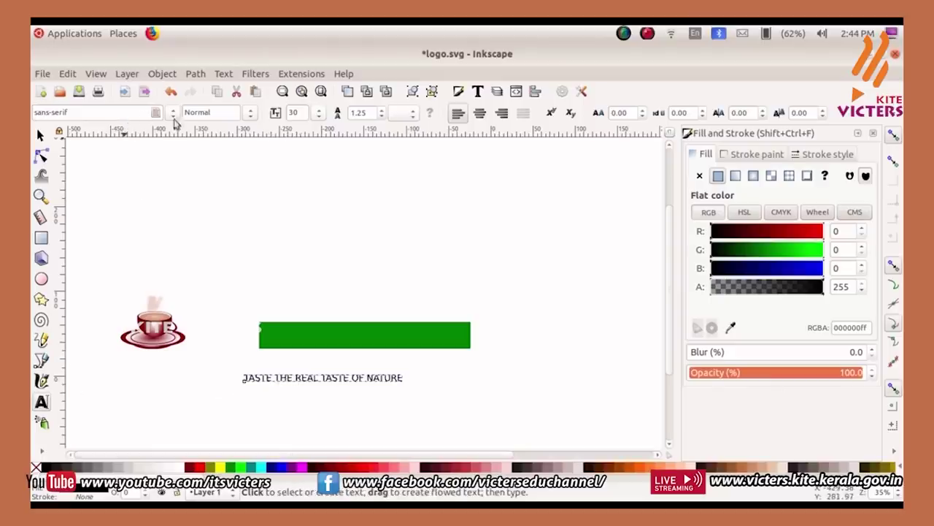
click(249, 116)
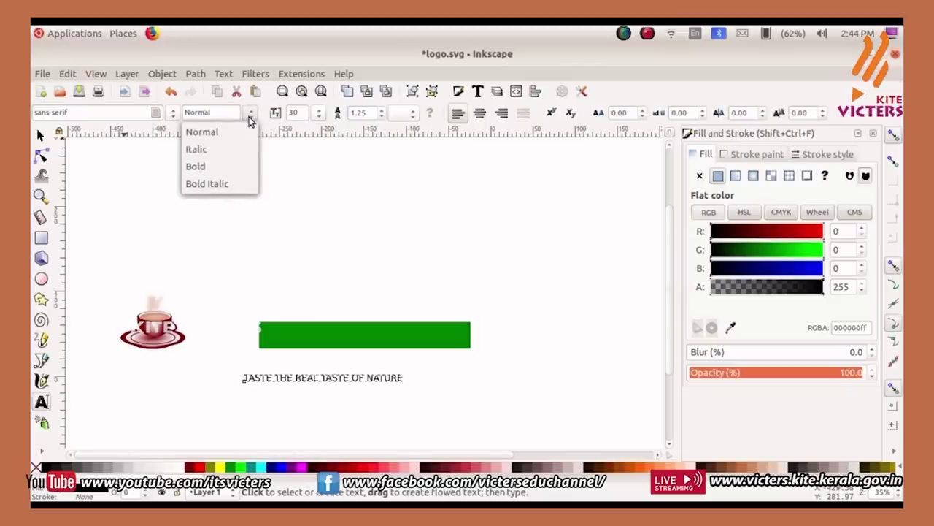
click(221, 166)
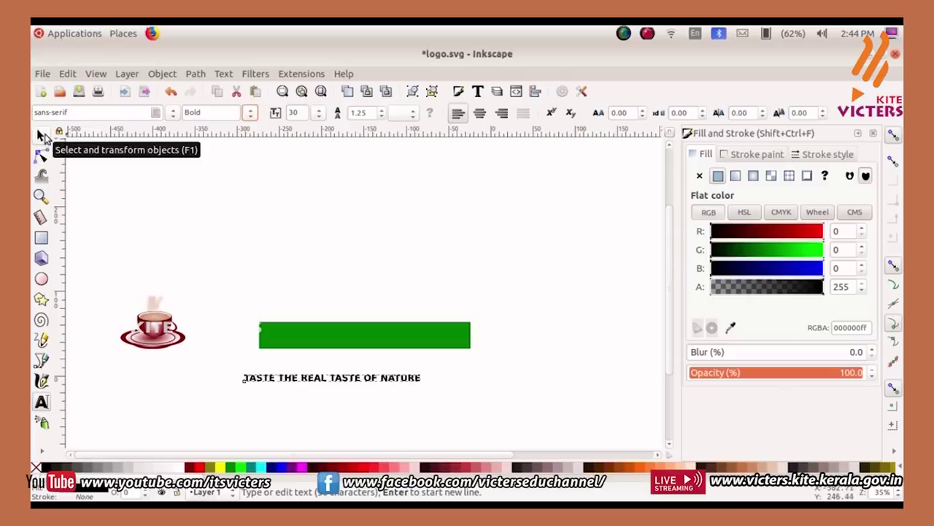
Place the tagline text on the green rectangle and stretch it to about 219 × 17 mm.
click(41, 136)
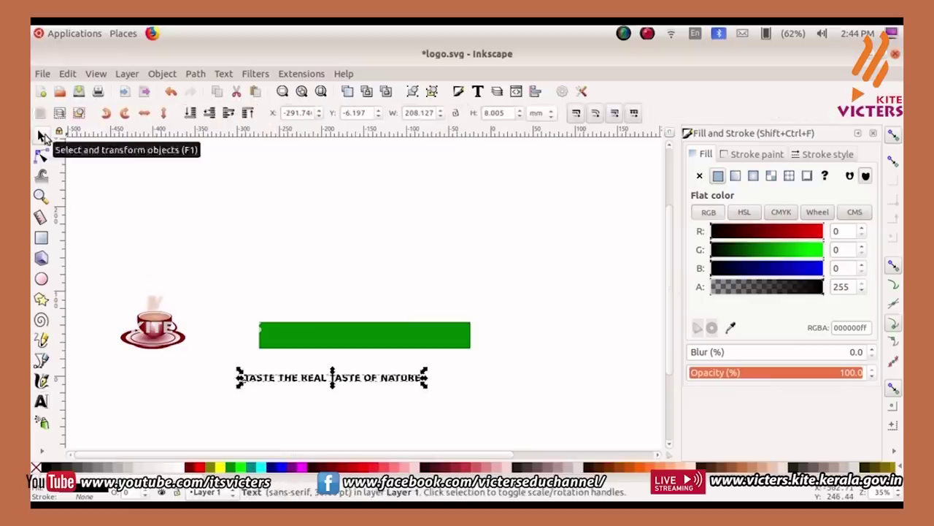
drag(332, 369, 334, 368)
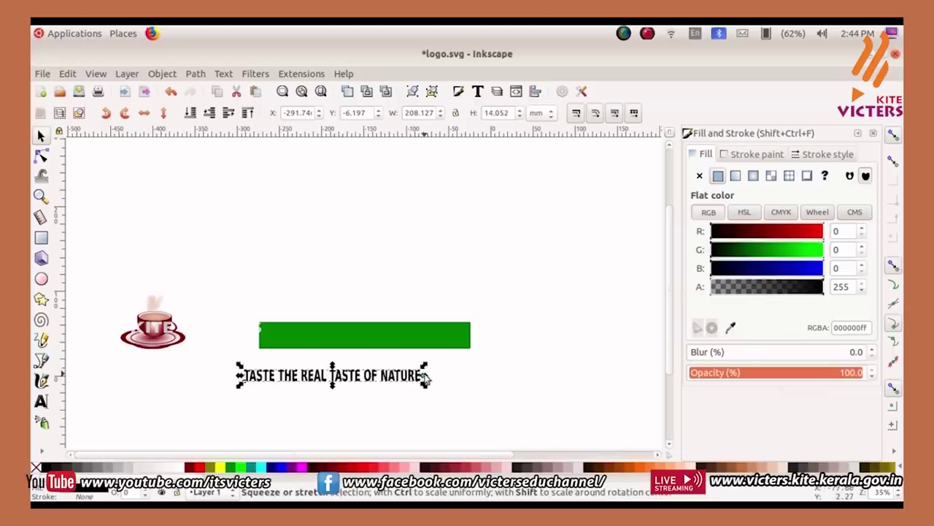
drag(426, 376, 429, 377)
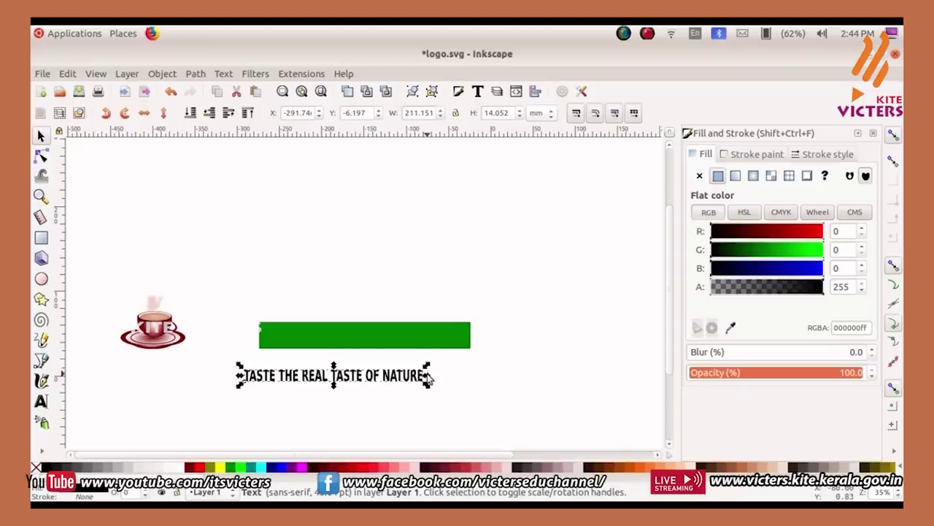
drag(327, 378, 353, 337)
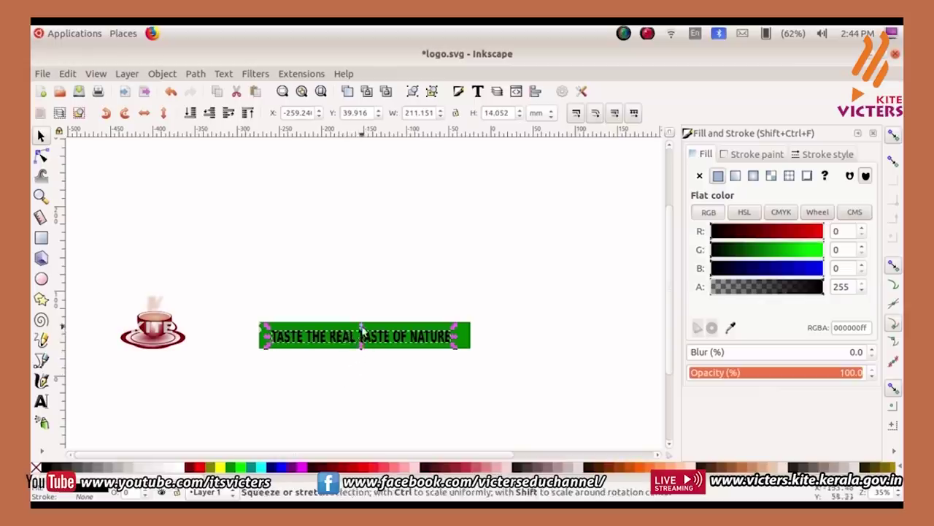
drag(362, 328, 362, 325)
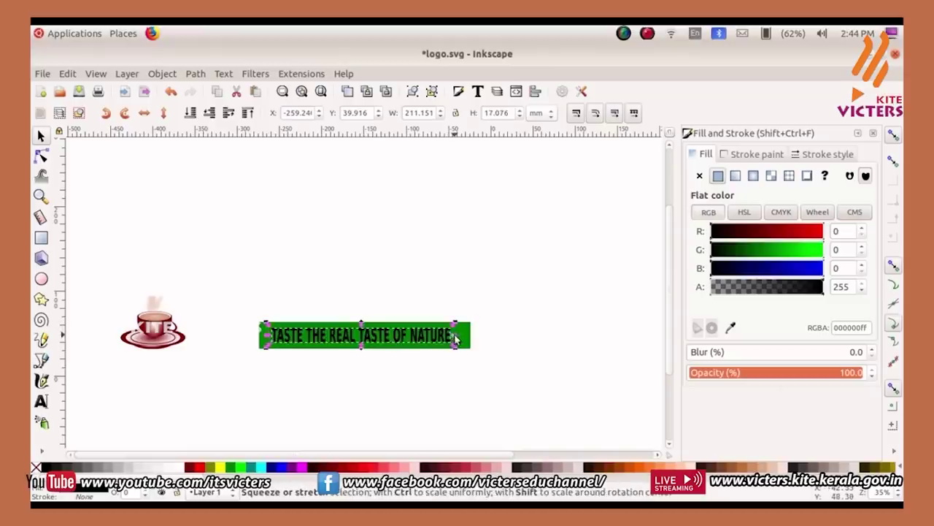
drag(456, 338, 462, 337)
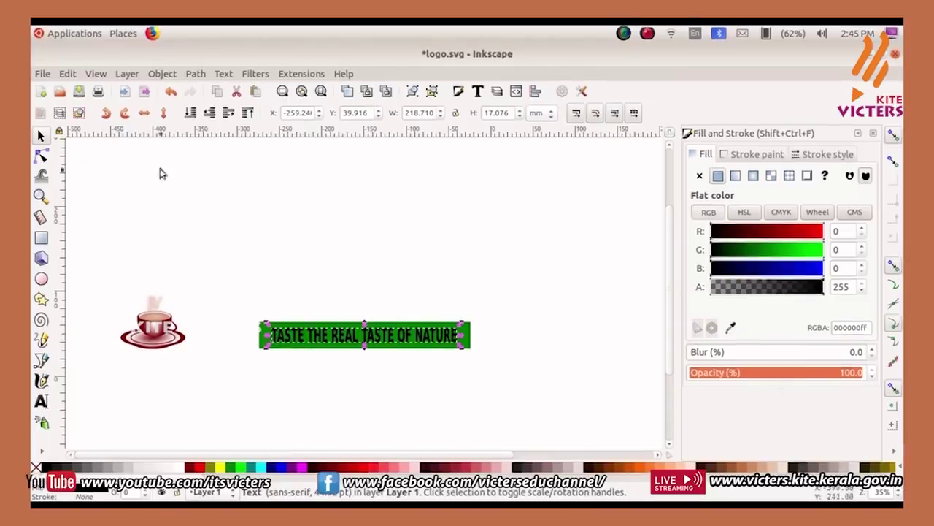
Duplicate the tagline text, colour the copy bright green (00ff00) and offset it slightly to the left of the black original.
click(66, 74)
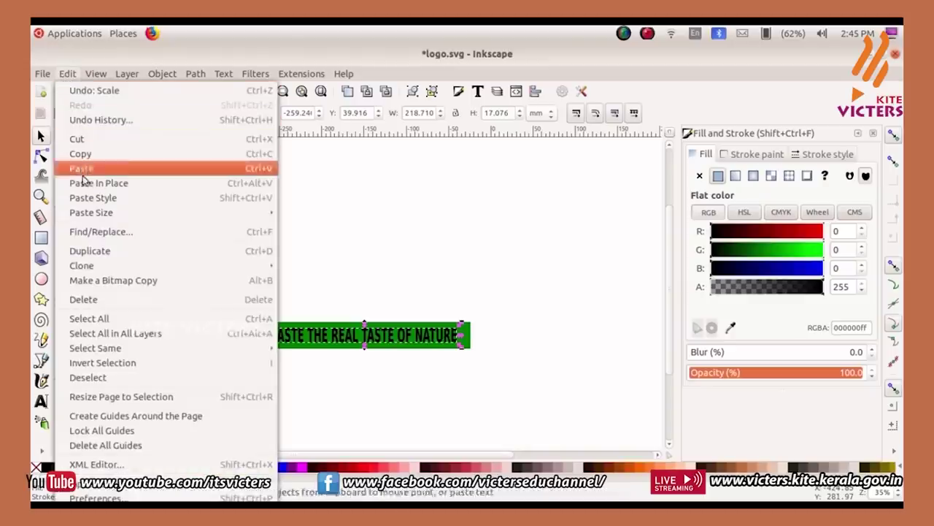
click(96, 252)
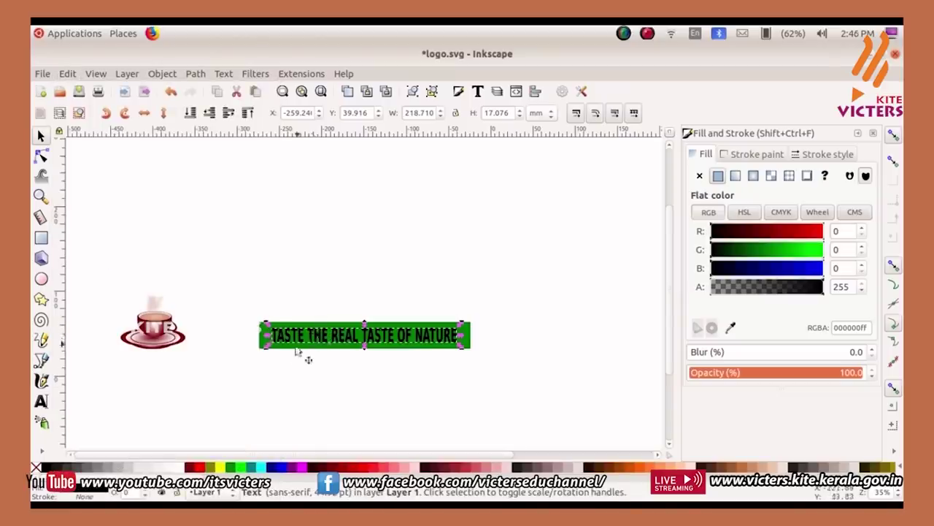
click(243, 468)
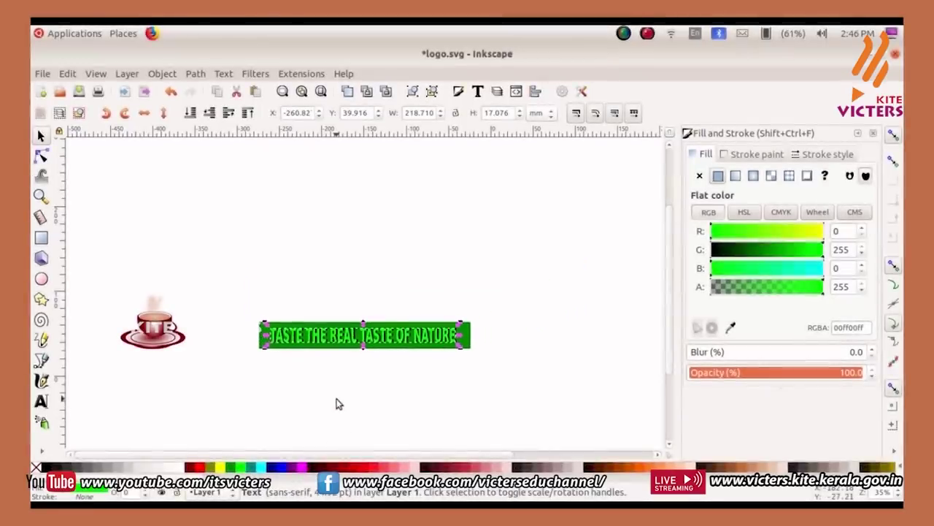
click(322, 357)
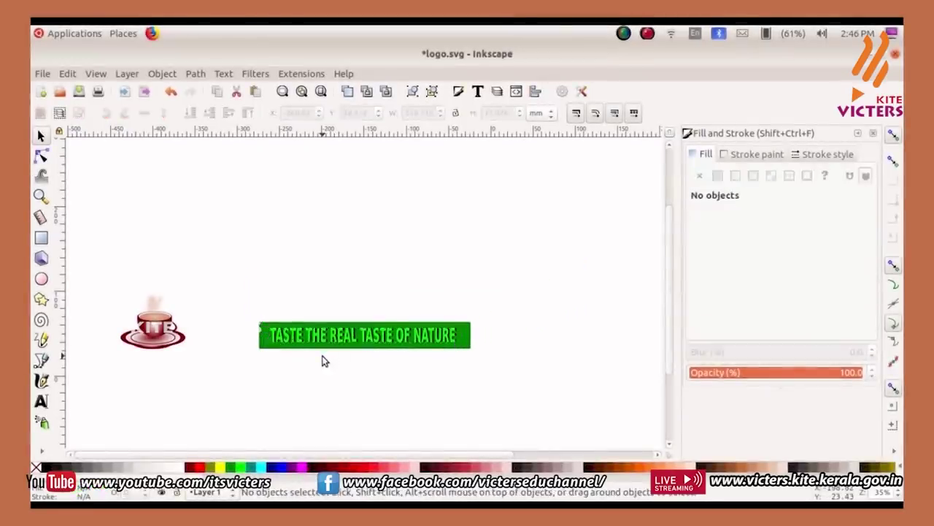
Shrink the green rectangle around the tagline to about 231 × 28 mm.
click(367, 349)
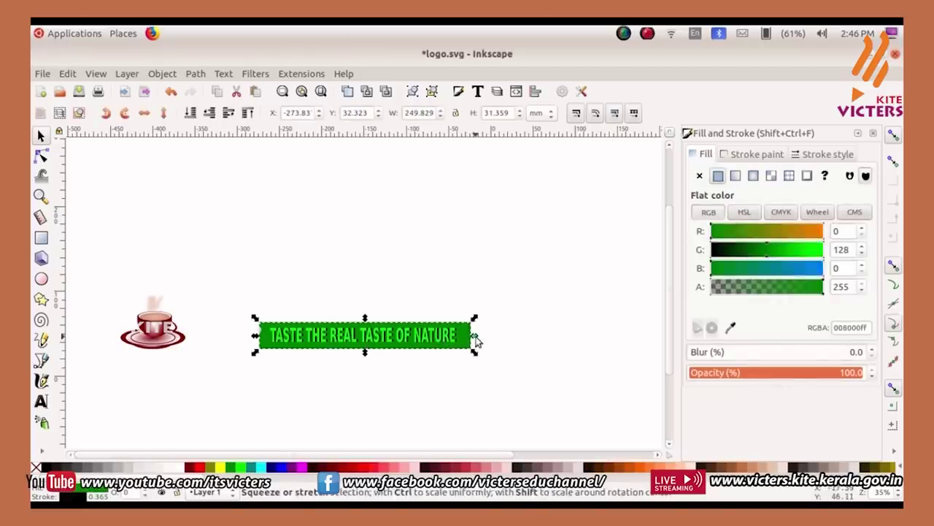
drag(475, 338, 465, 340)
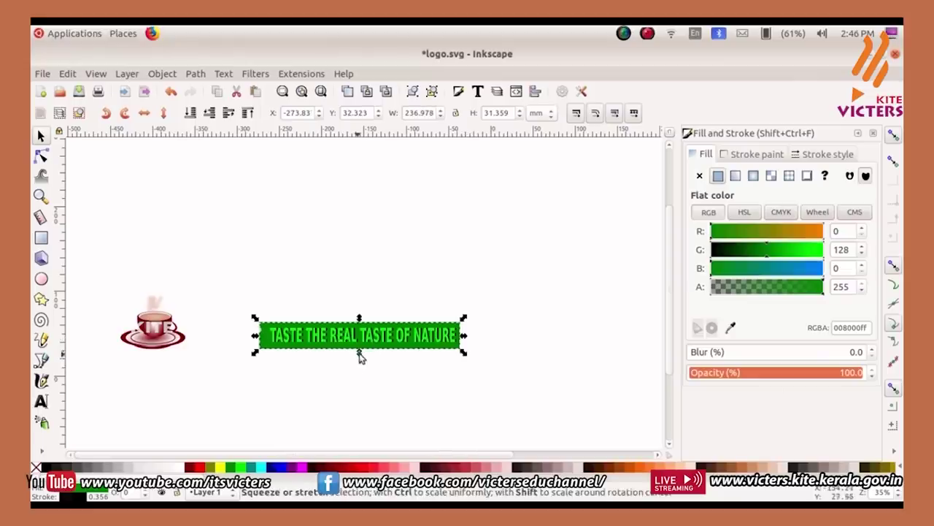
drag(361, 356, 360, 351)
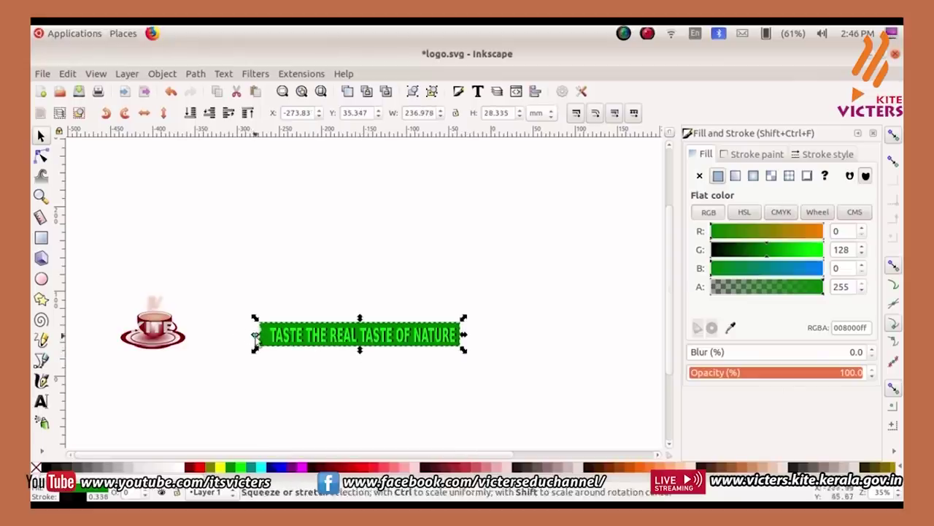
drag(257, 337, 263, 337)
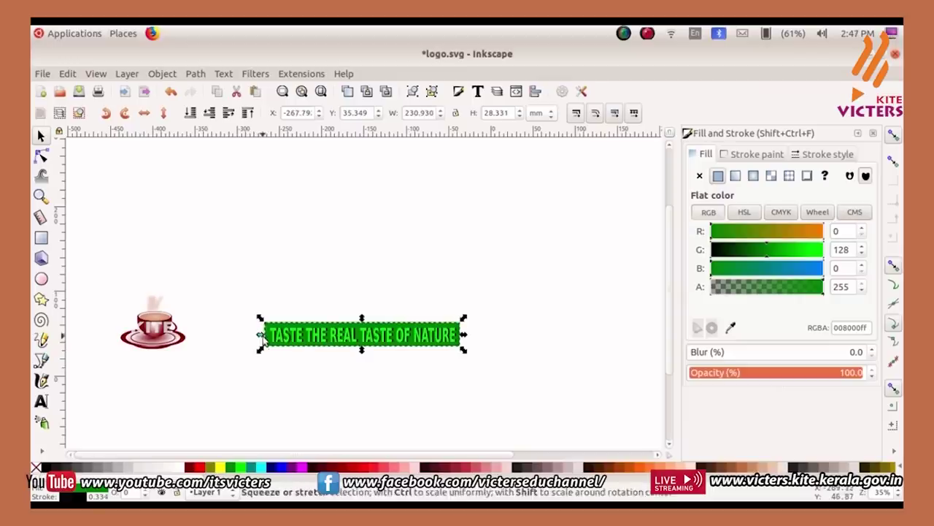
click(387, 315)
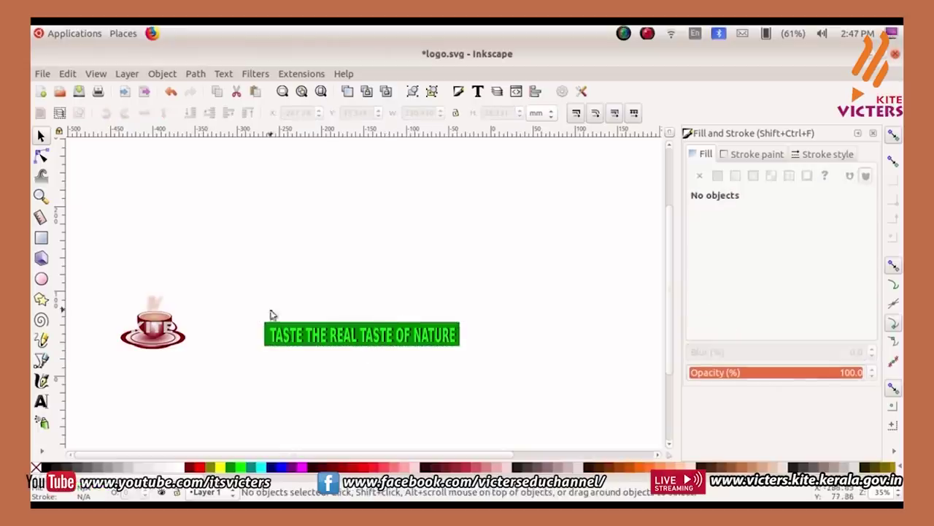
Group the green rectangle with both tagline texts and move the group slightly down and to the left.
drag(258, 308, 489, 369)
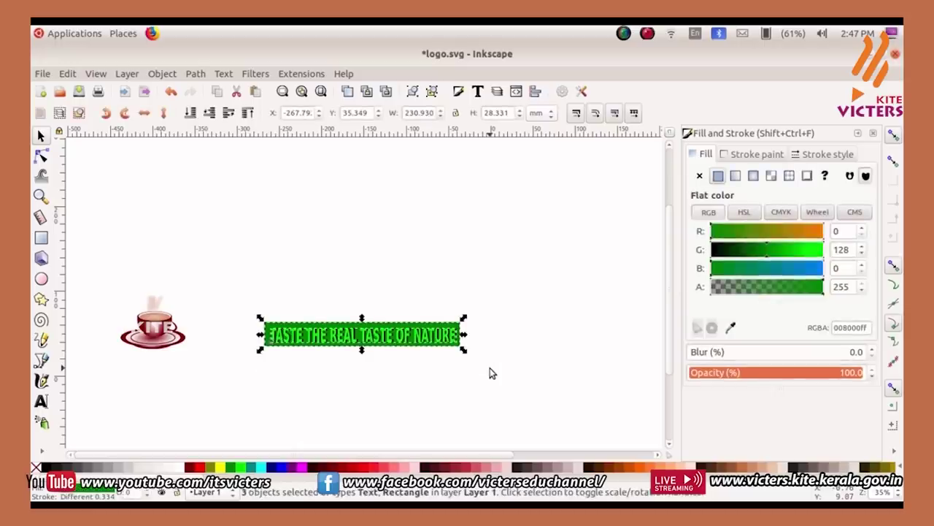
click(160, 76)
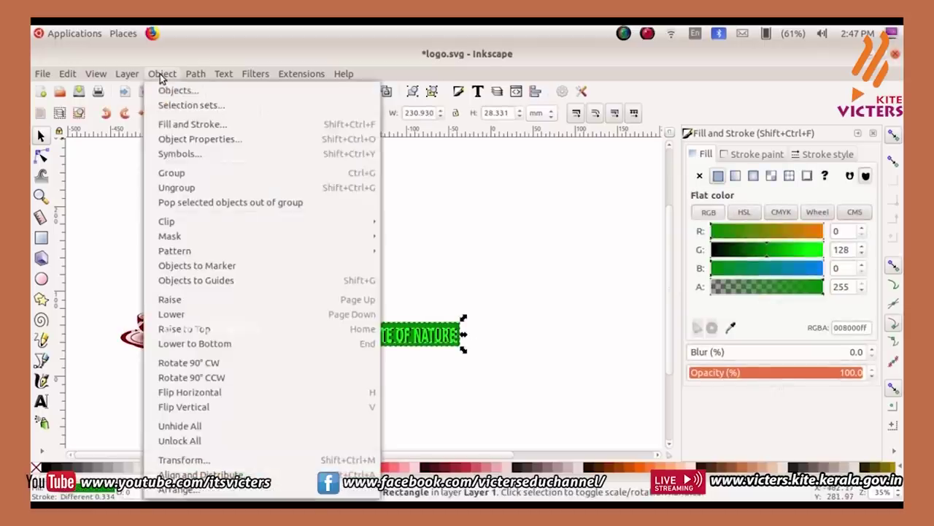
click(170, 173)
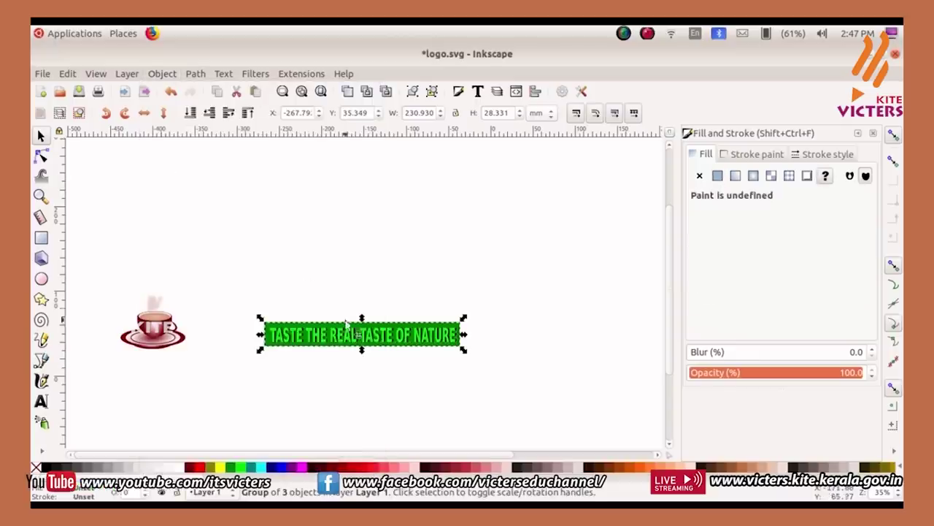
drag(340, 341, 314, 360)
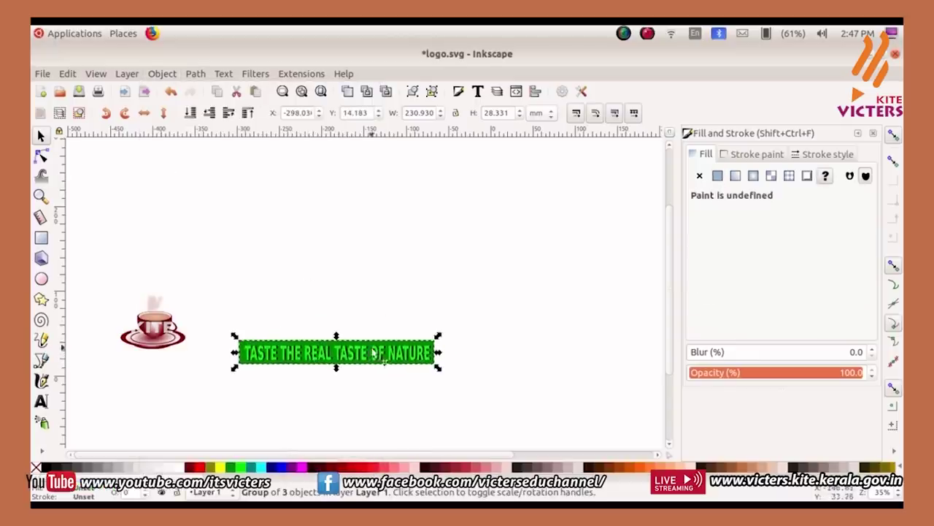
Shrink the green tagline banner group to roughly half its width and place it centred directly below the cup's saucer.
drag(437, 339, 151, 365)
click(253, 343)
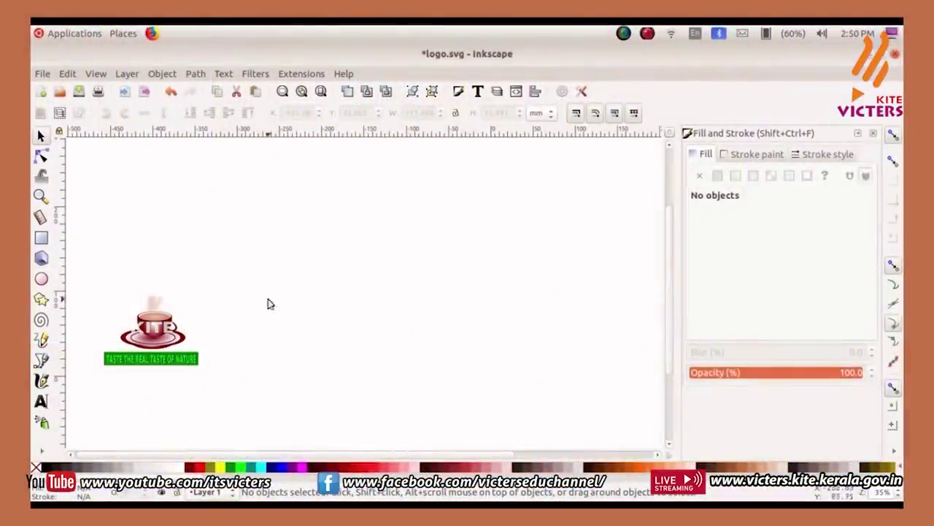
Draw a bright green ellipse with radii of about 78 × 85 mm in the empty canvas area and set its start angle to 180 for a half circle.
click(42, 282)
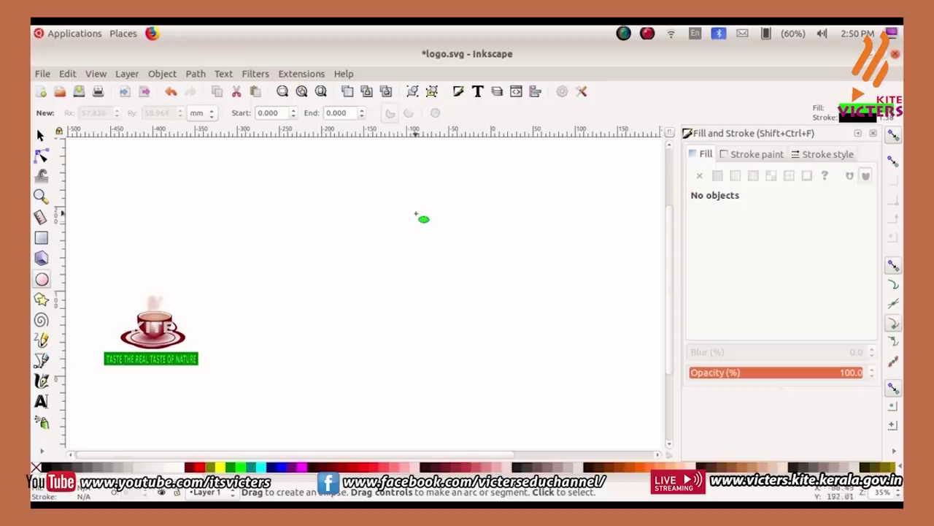
drag(431, 213, 562, 358)
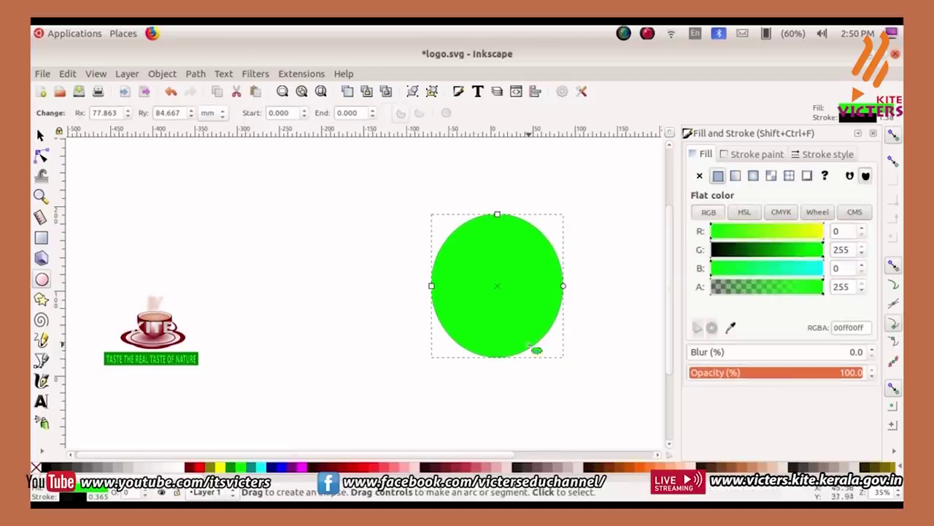
click(268, 112)
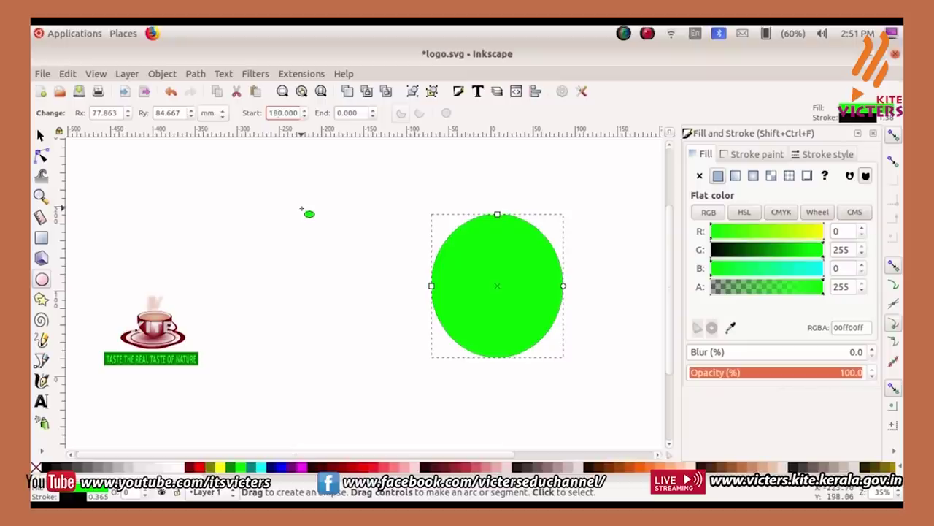
key(Return)
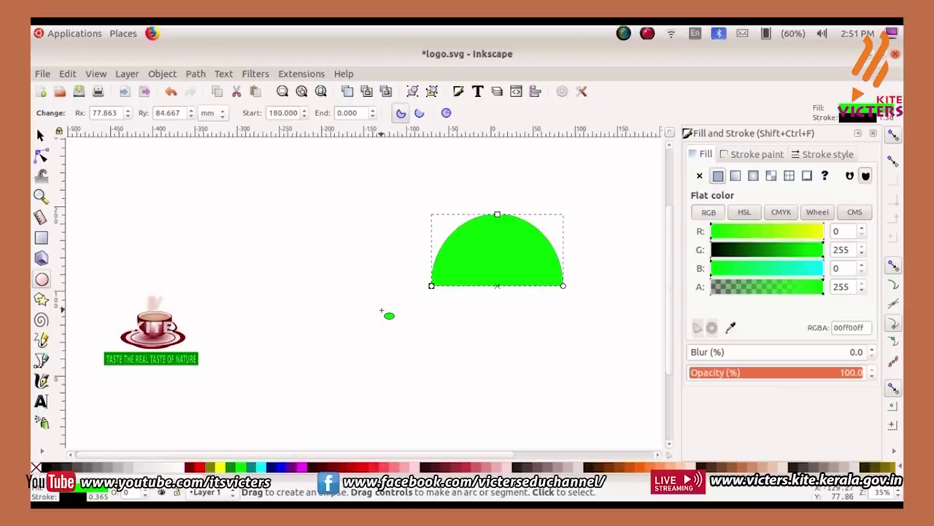
key(Escape)
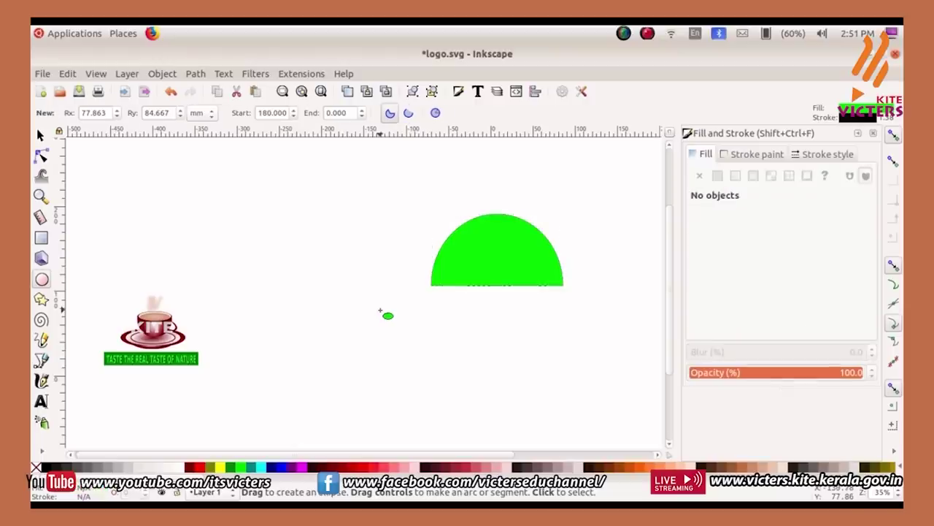
Enlarge the green half circle to about 164 × 87 mm and deselect it.
click(423, 282)
key(s)
drag(572, 210, 570, 208)
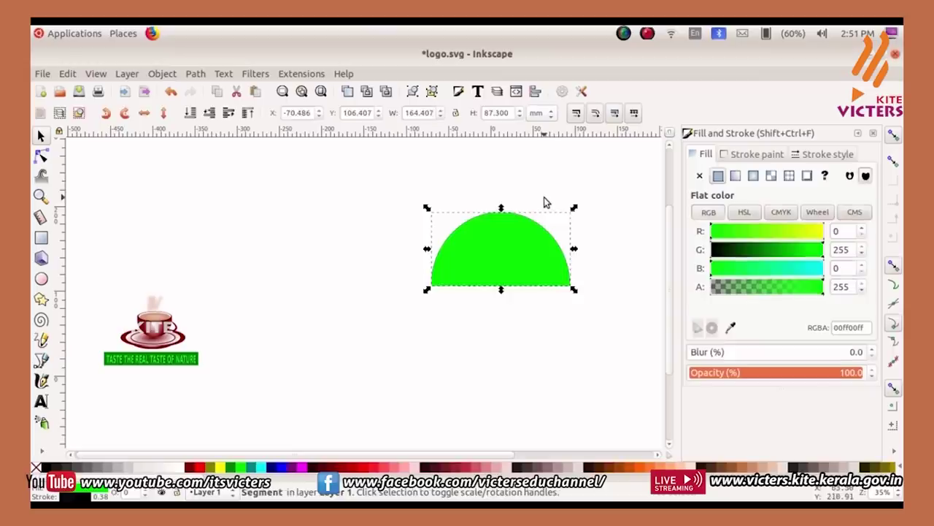
click(544, 202)
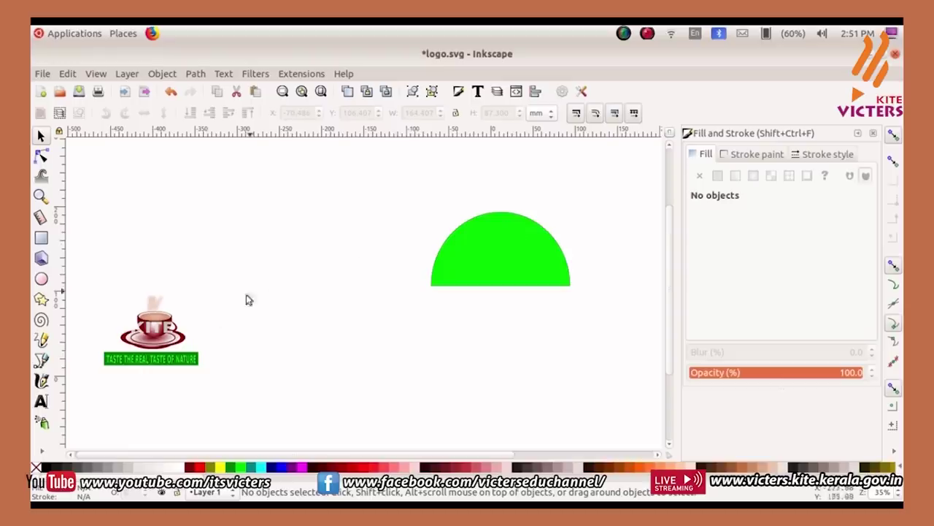
Add the text "A KUDUMBASREE INITIATIVE" below the green half circle.
click(41, 402)
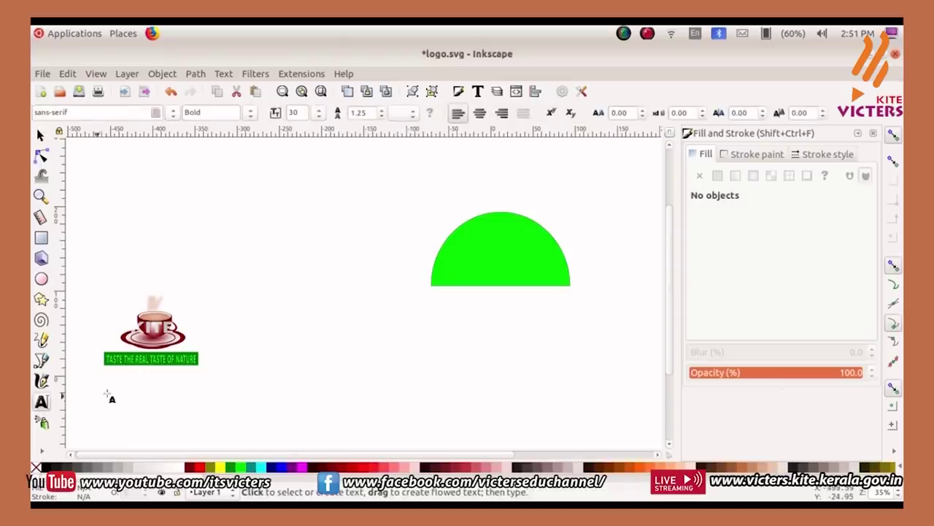
click(411, 315)
text(A KUDUMBASREE I)
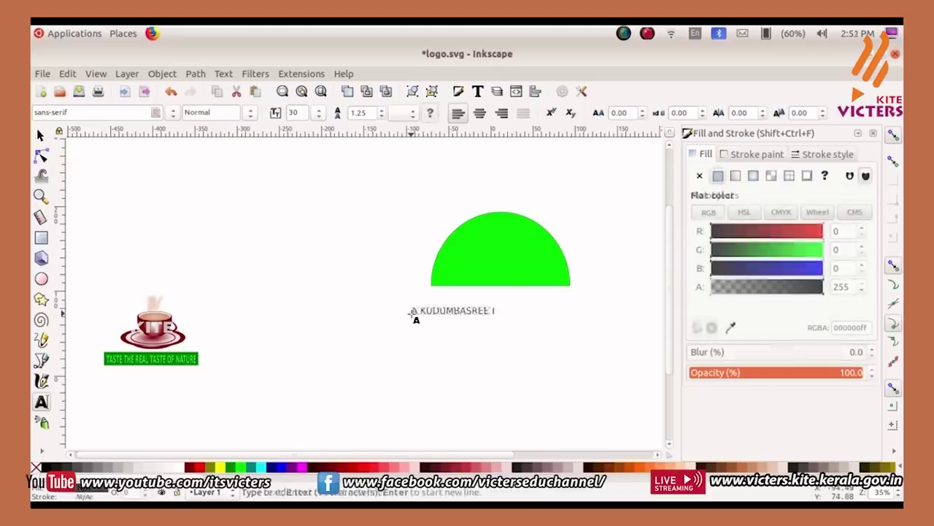
text(NITIATIVE)
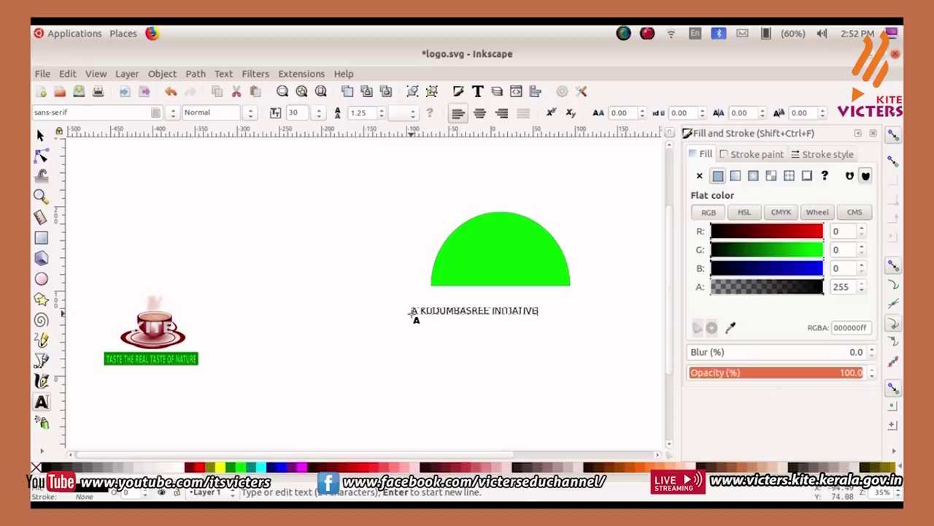
Stretch the "A KUDUMBASREE INITIATIVE" text to about 178 × 11 mm and colour it red (ff0000).
click(40, 135)
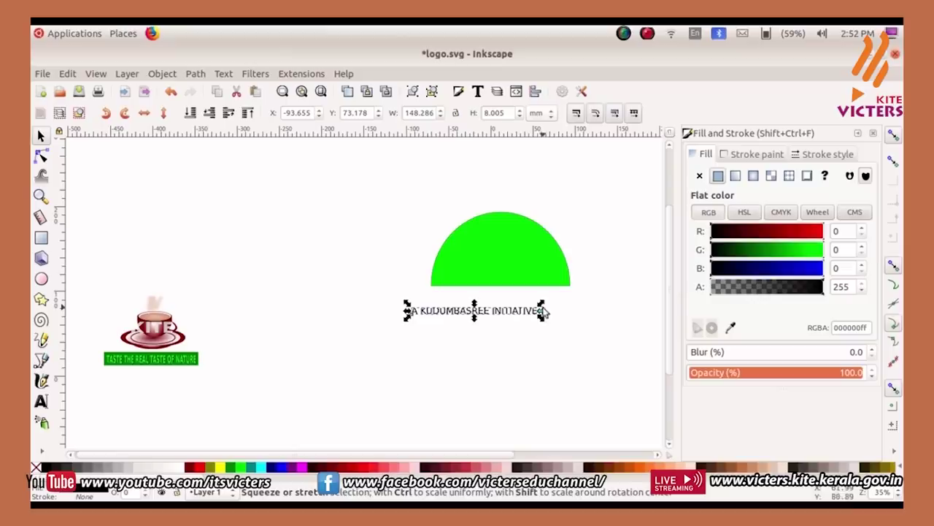
double_click(546, 310)
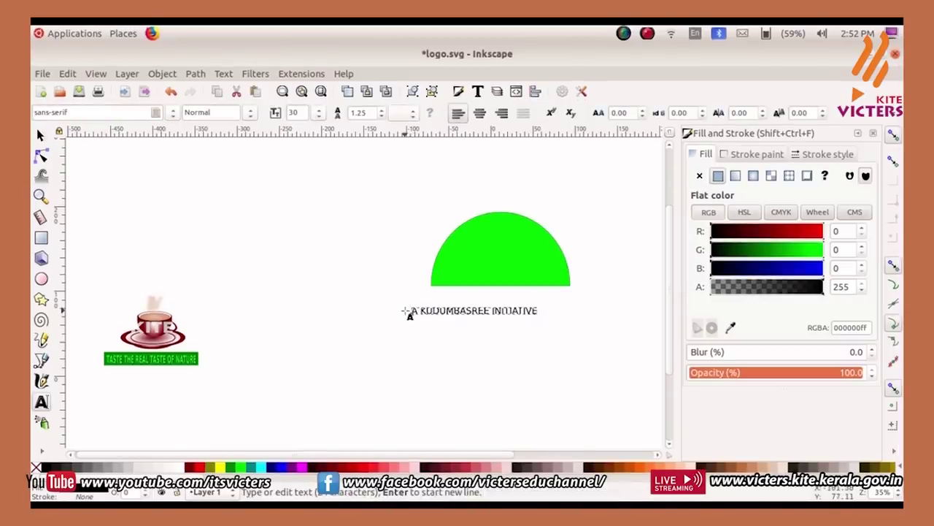
key(Escape)
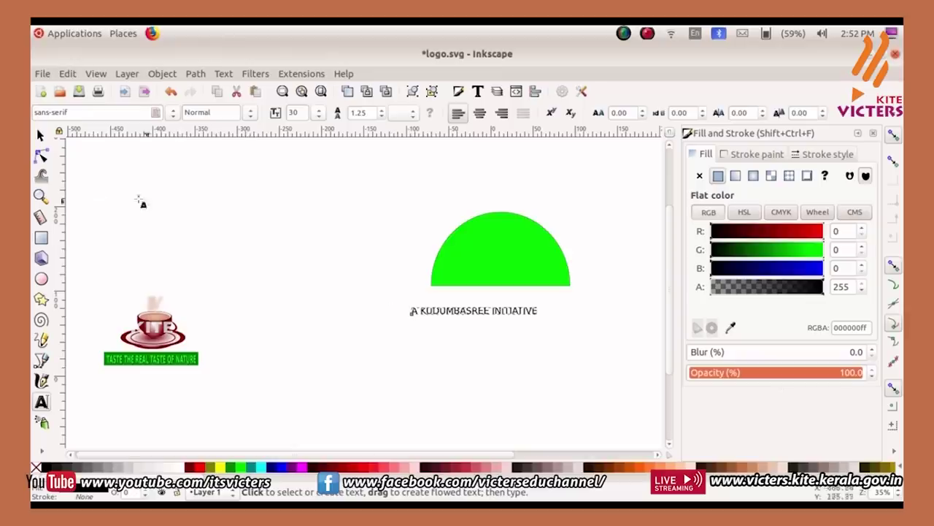
click(40, 135)
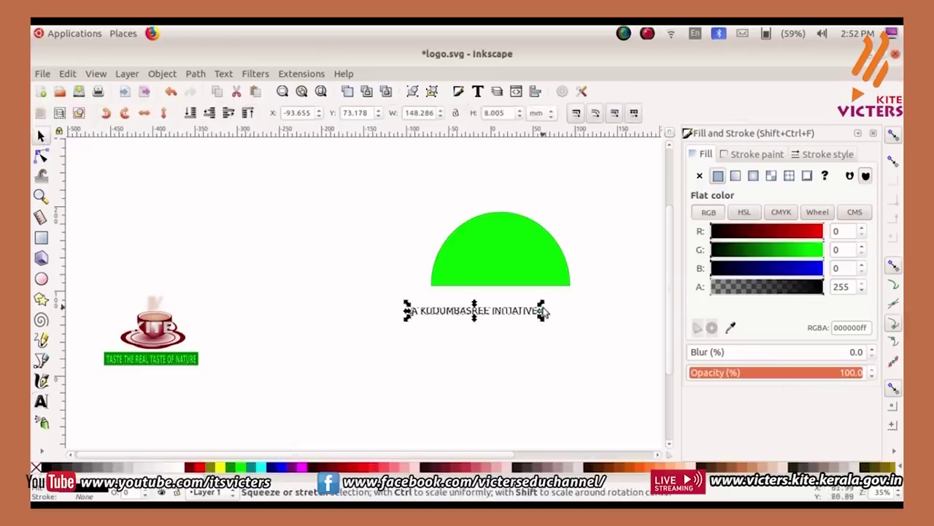
drag(541, 311, 571, 312)
drag(487, 323, 489, 326)
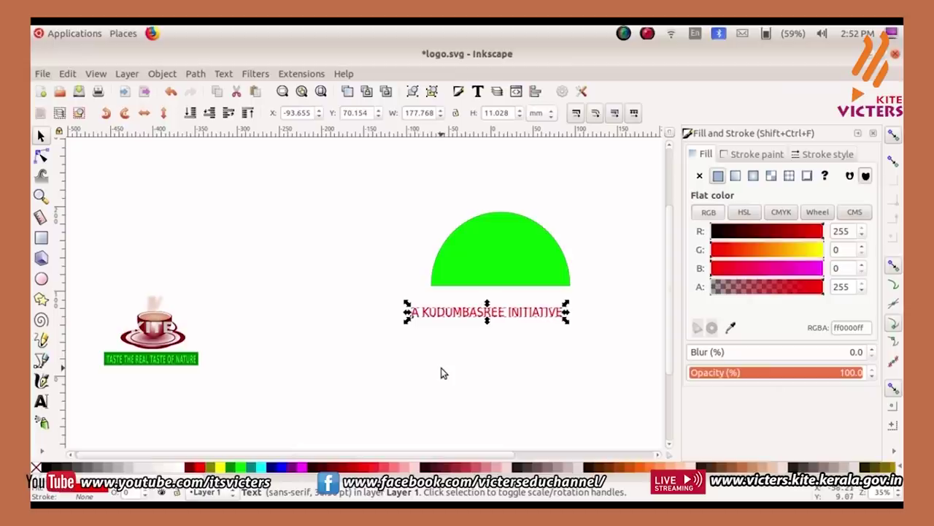
Widen the green half circle to about 168 mm and put the red text on its path.
click(500, 281)
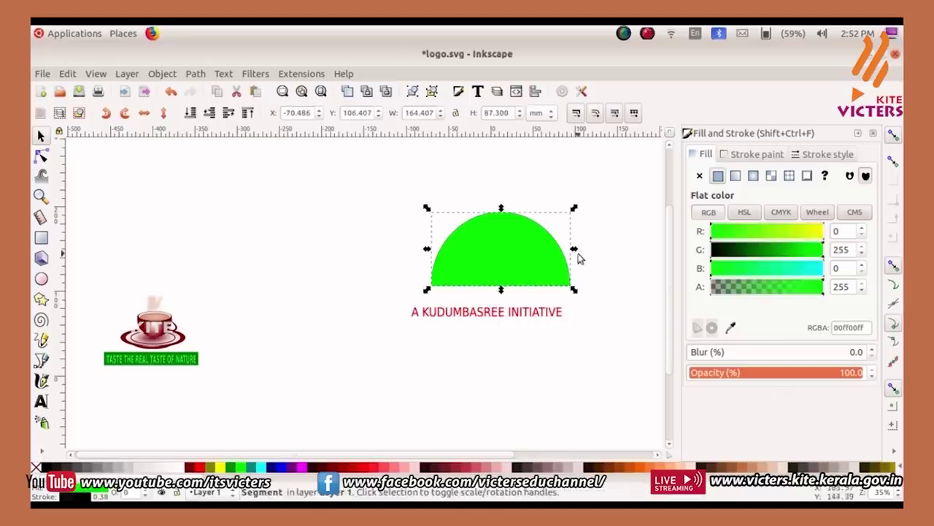
drag(574, 252, 577, 252)
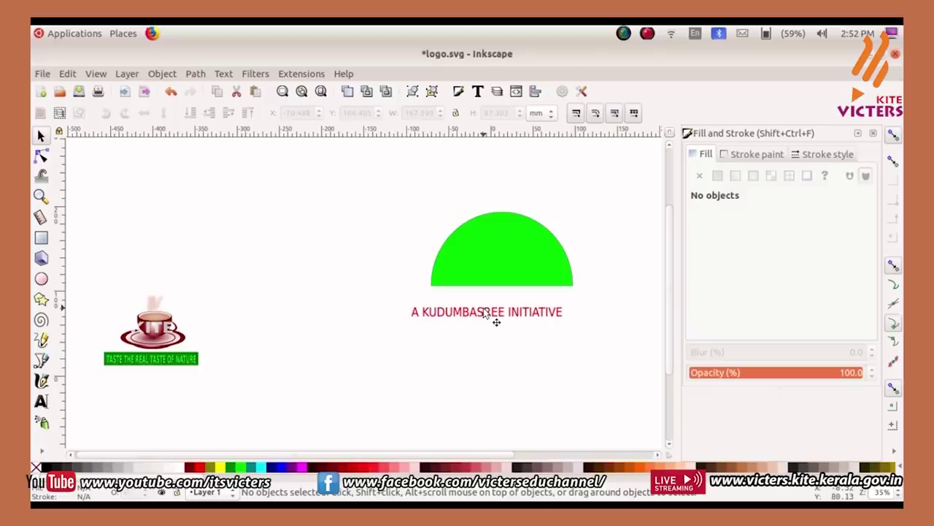
click(486, 312)
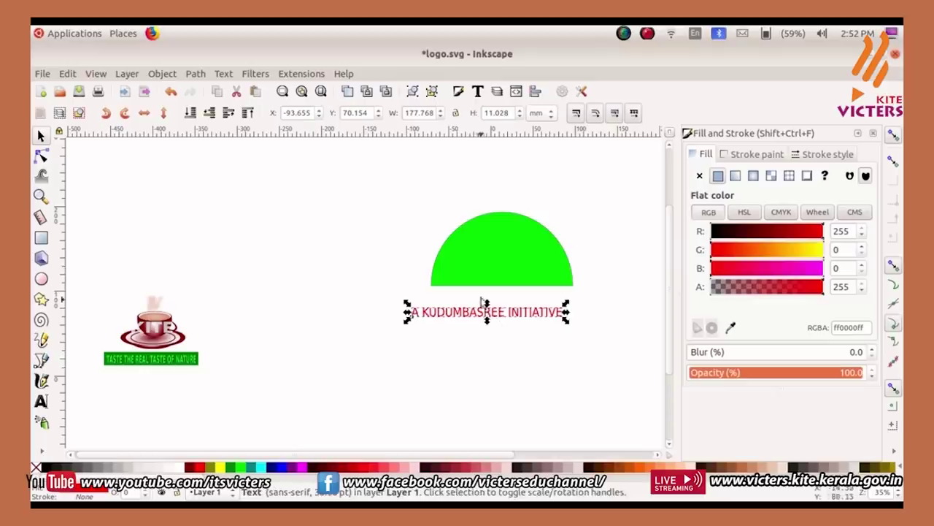
shift+click(484, 257)
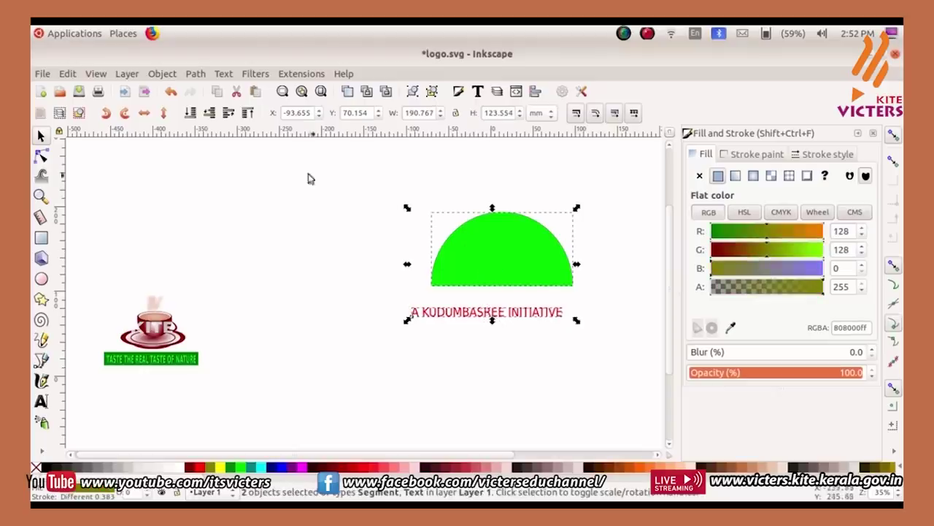
click(222, 76)
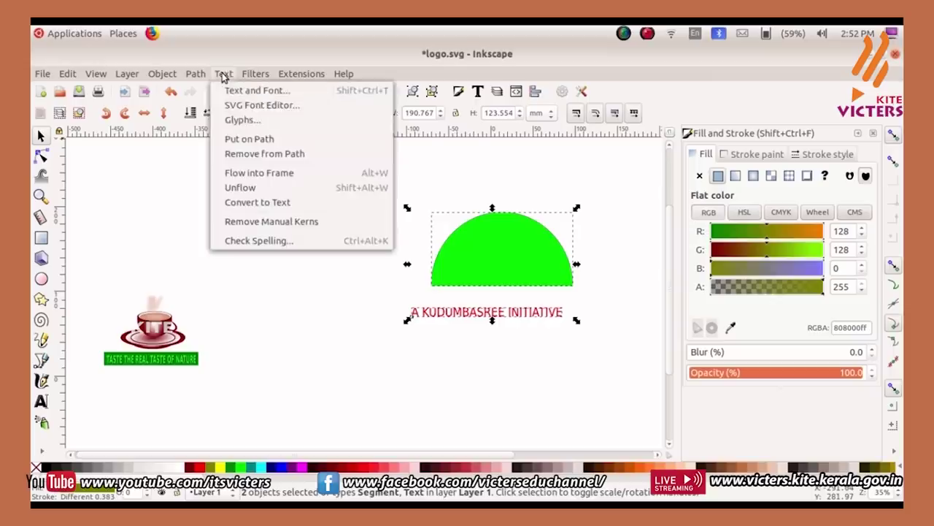
click(229, 140)
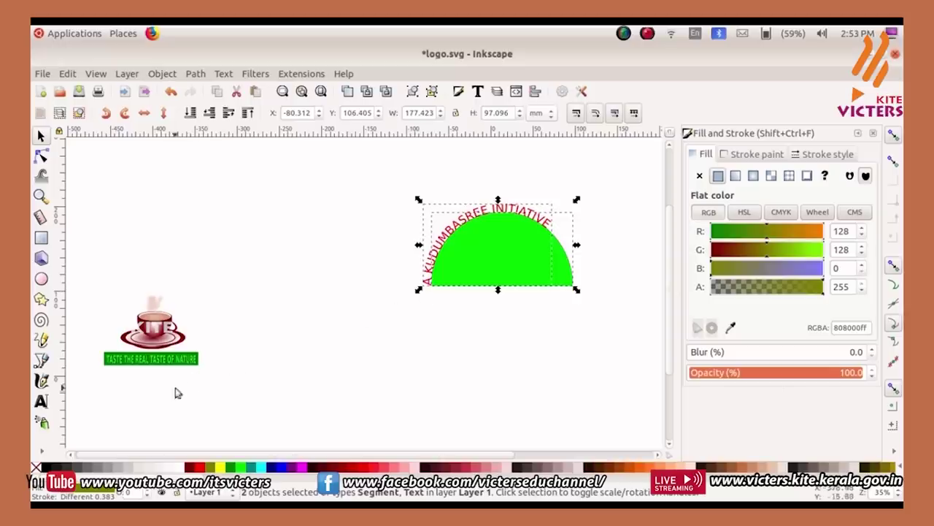
Insert spaces before the first letter of the curved text to centre it along the top of the arc.
click(41, 401)
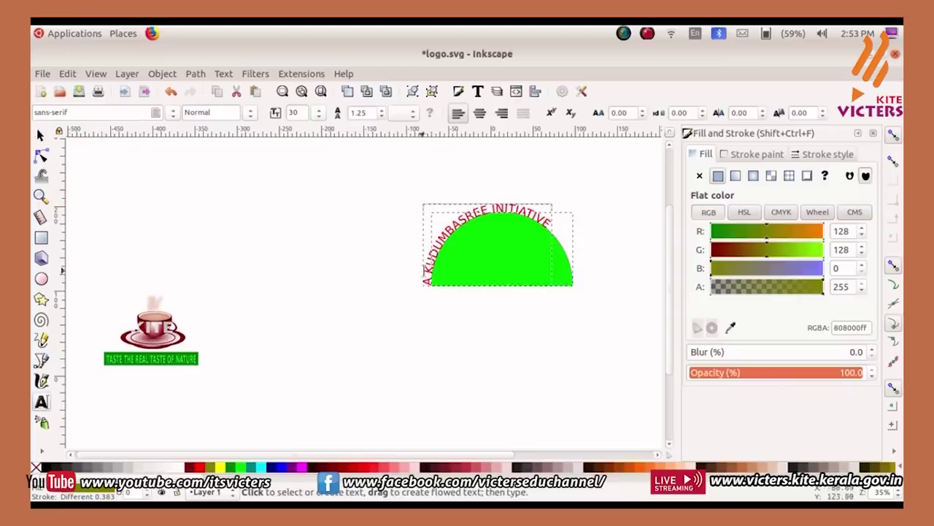
click(432, 279)
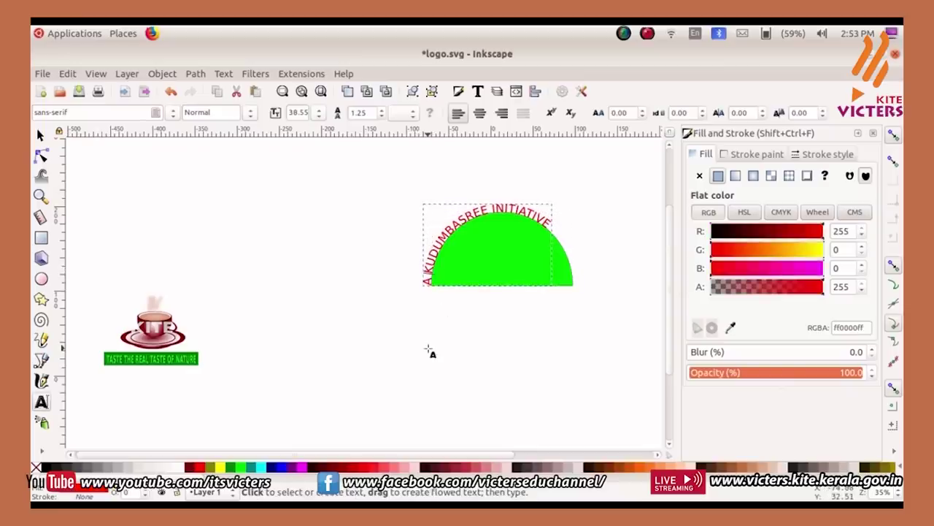
click(427, 298)
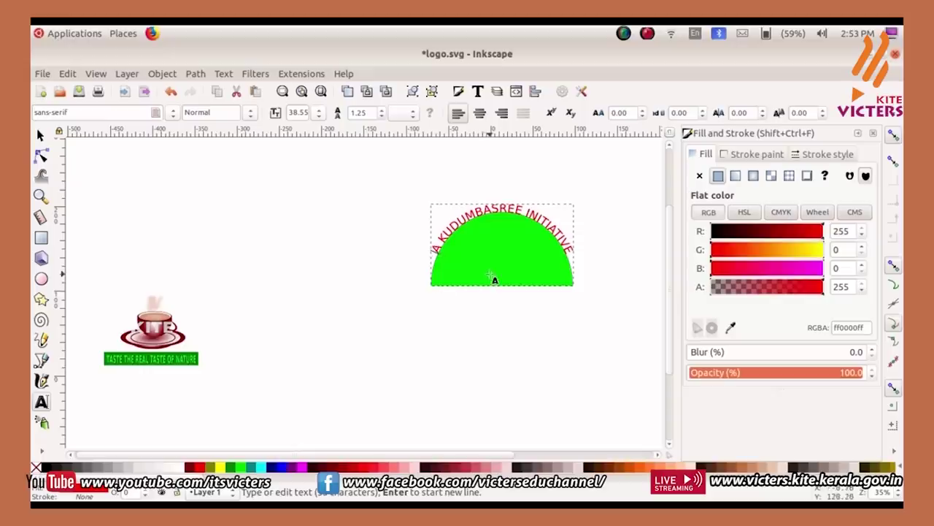
click(373, 319)
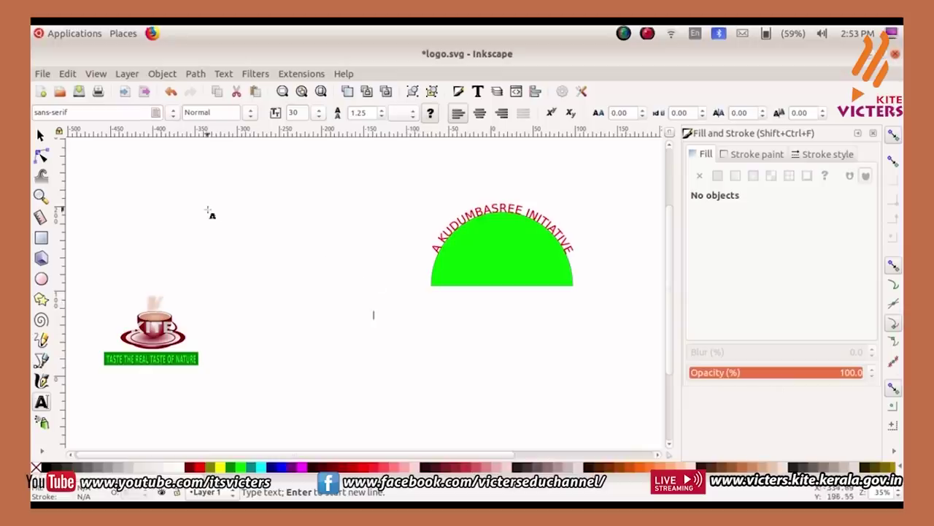
Remove both the fill and the stroke from the green half circle, leaving only the curved text.
click(41, 135)
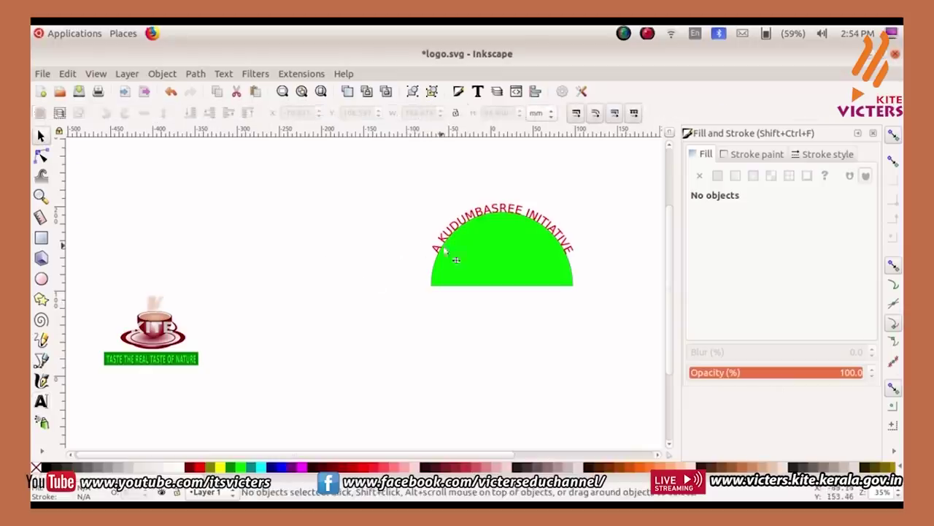
click(479, 250)
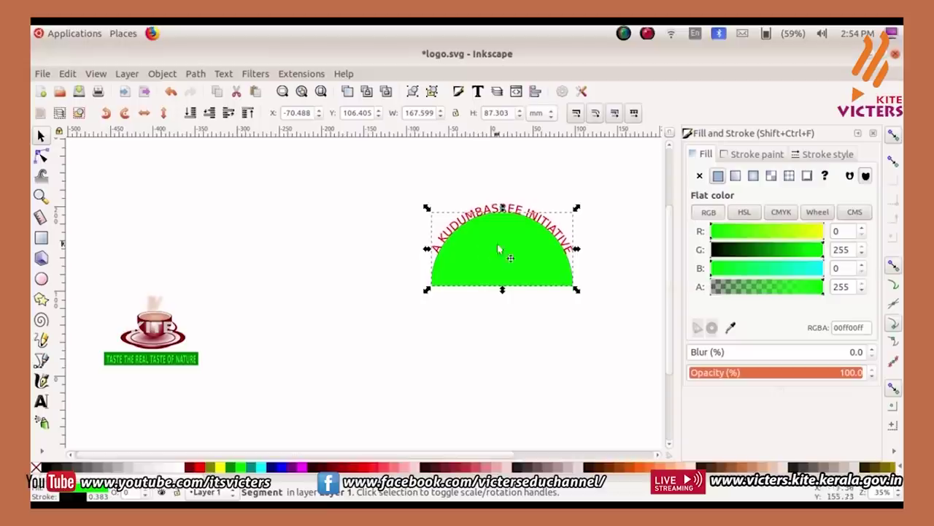
click(698, 177)
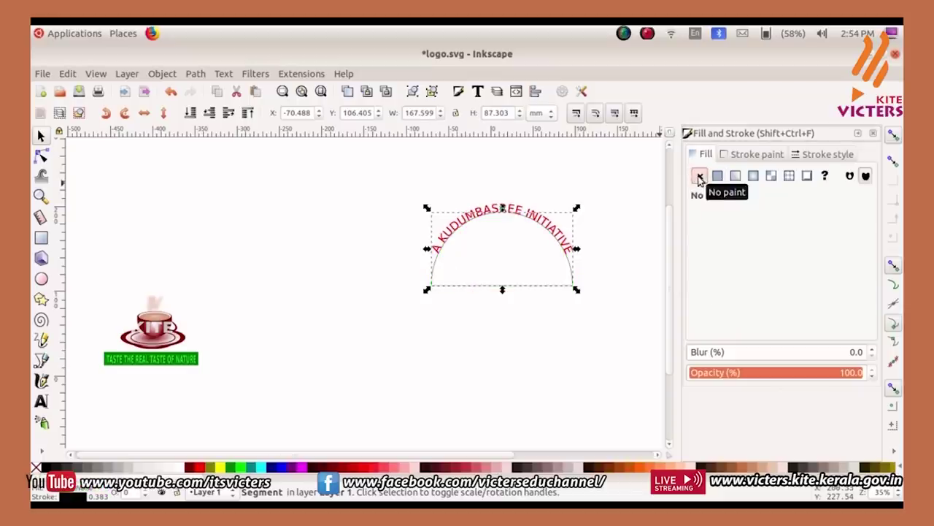
click(739, 159)
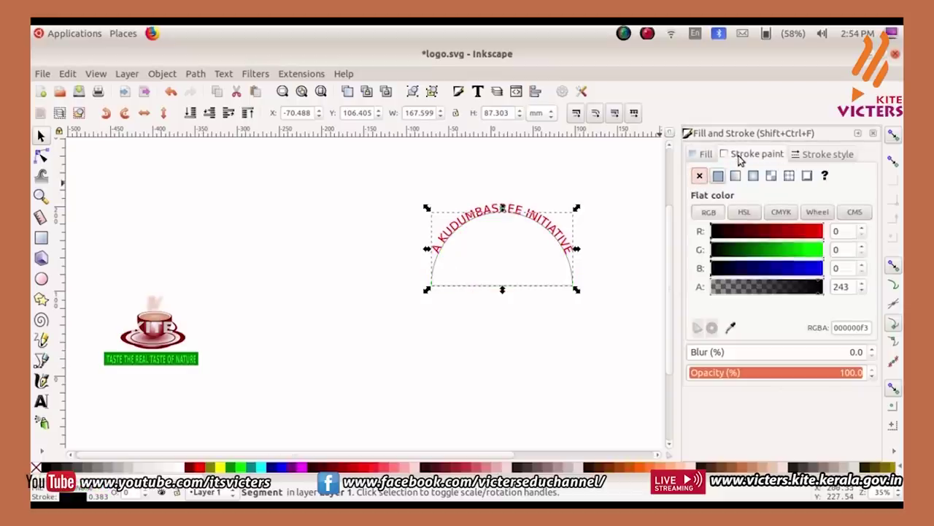
click(700, 178)
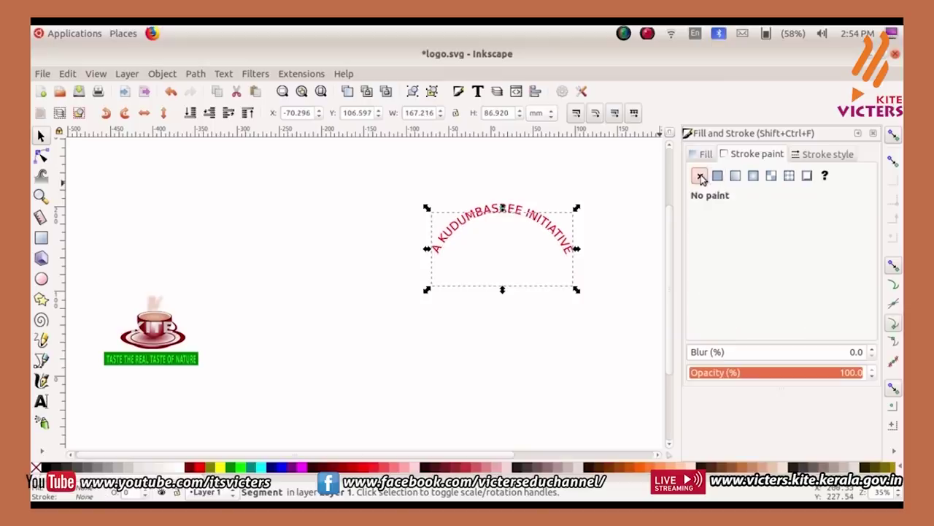
click(571, 336)
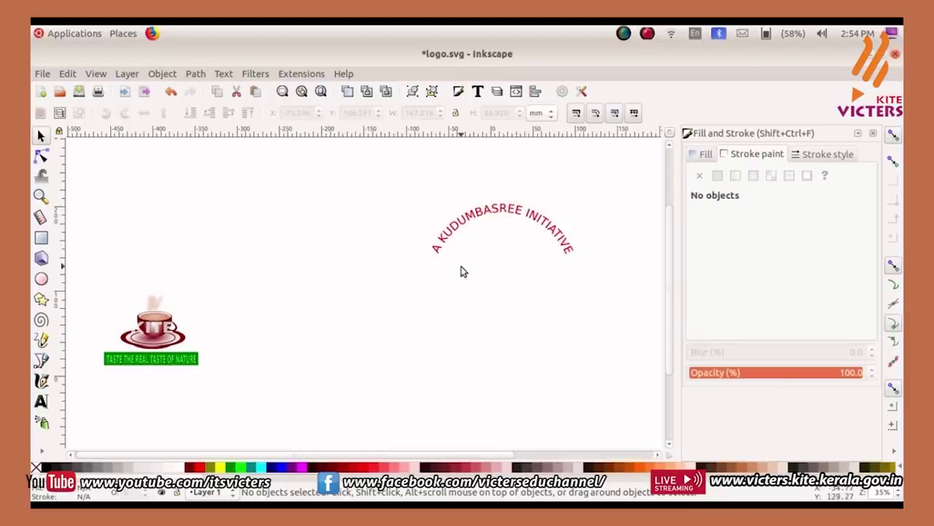
Move the curved text closer to the cup and narrow it to about 136 mm.
click(511, 219)
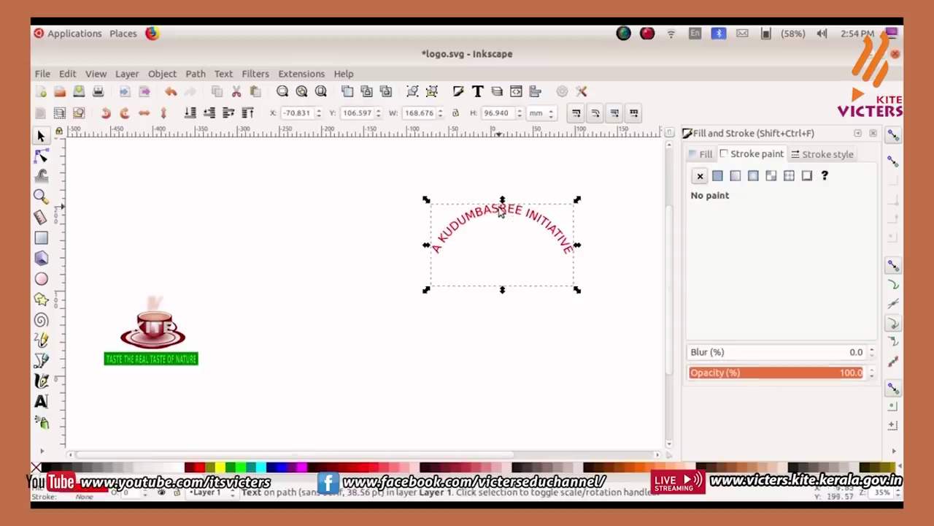
click(507, 209)
drag(508, 209, 387, 211)
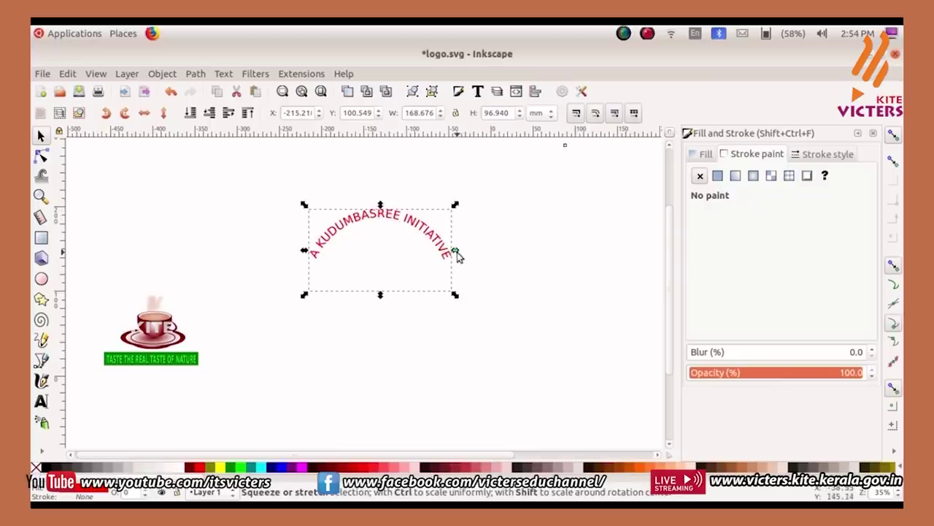
drag(455, 252, 429, 254)
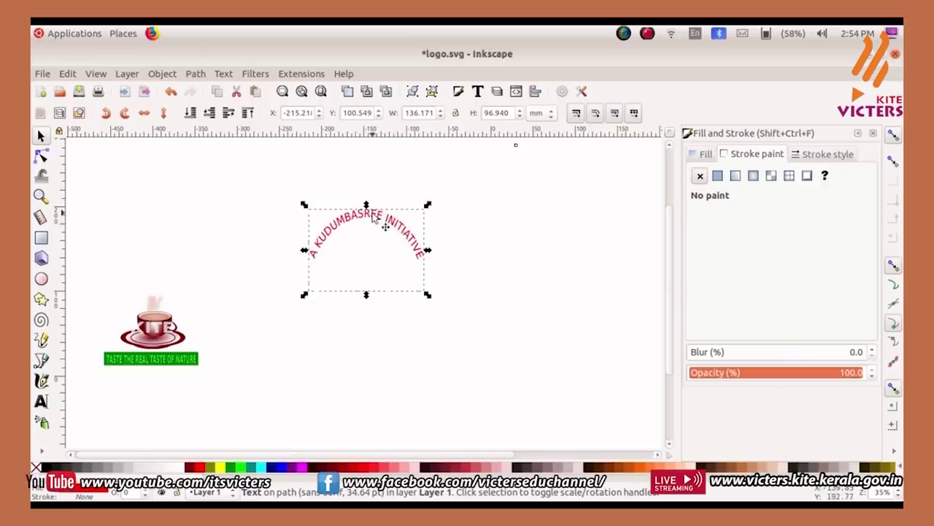
Move the curved text over the cup and group it with the cup and the green tagline banner.
drag(383, 226, 154, 262)
click(283, 258)
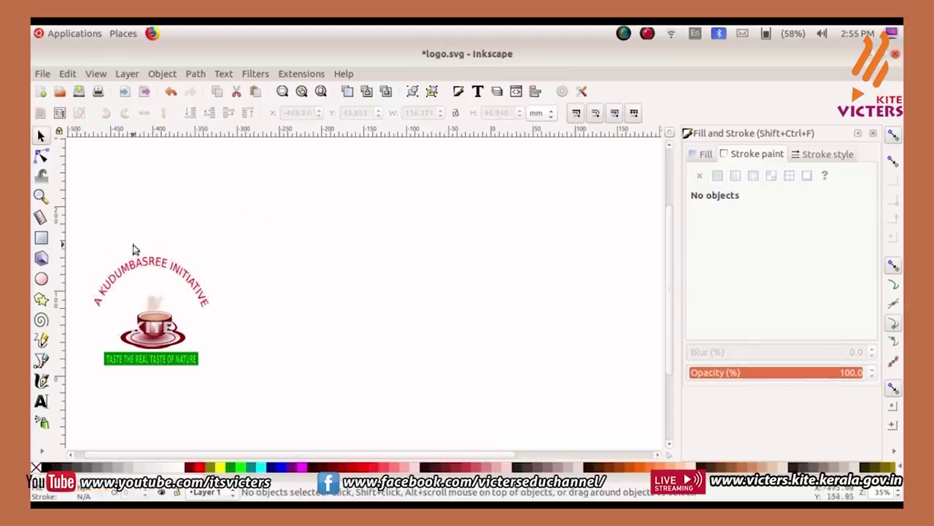
drag(86, 238, 217, 389)
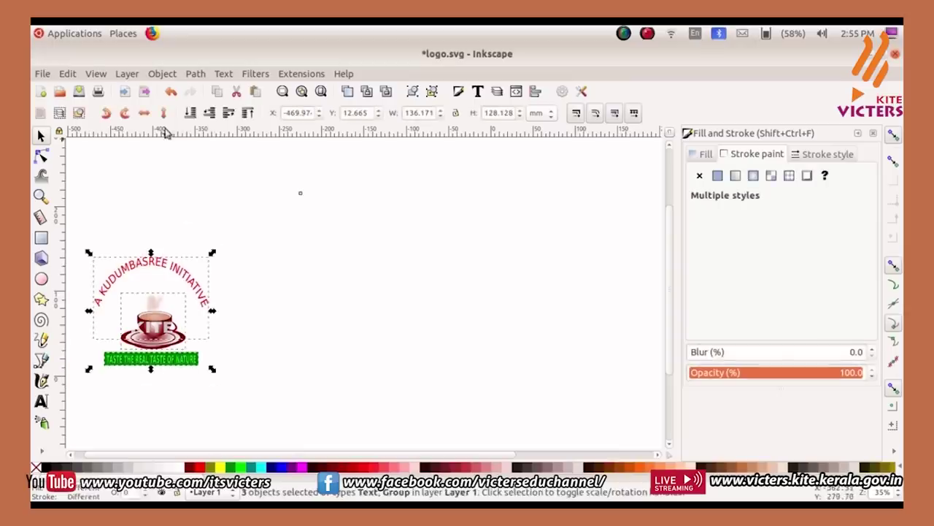
click(162, 73)
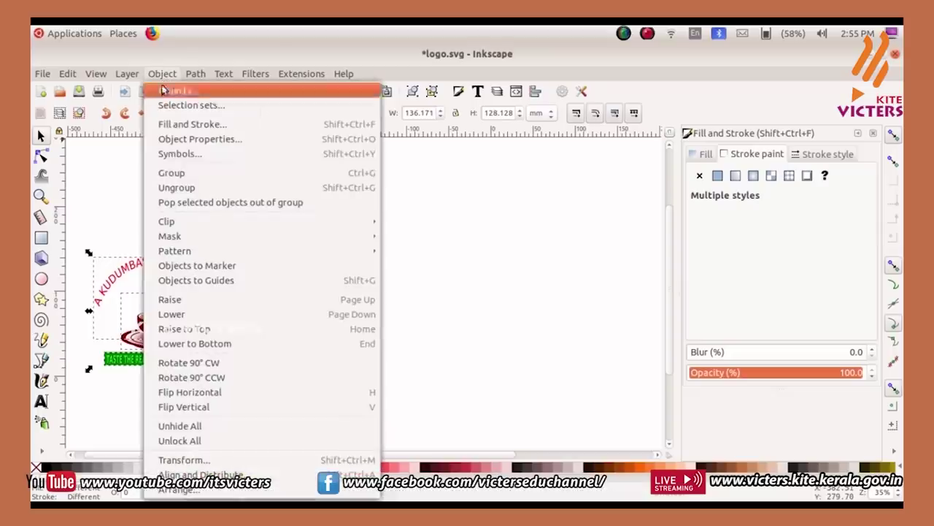
click(170, 173)
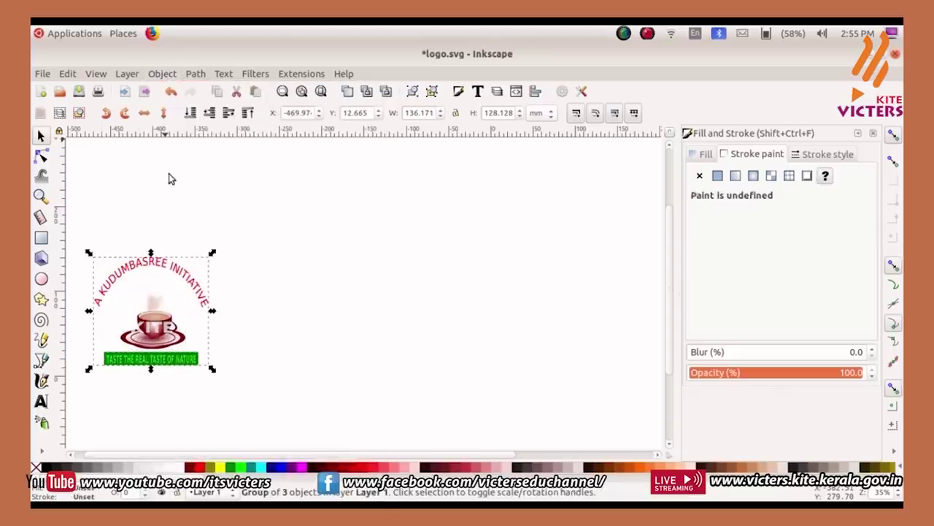
click(248, 275)
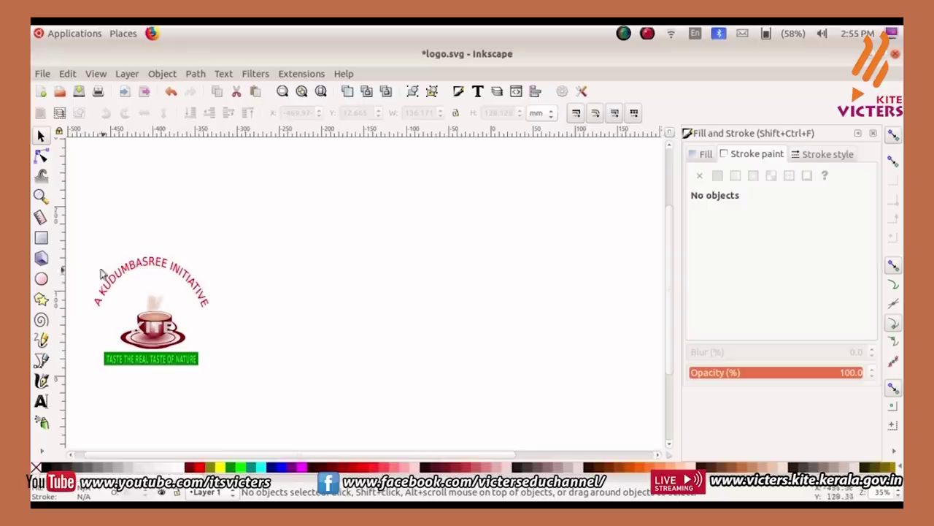
Draw a rectangle about 158 × 160 mm around the logo, with a white fill and a black stroke at alpha 245.
click(41, 239)
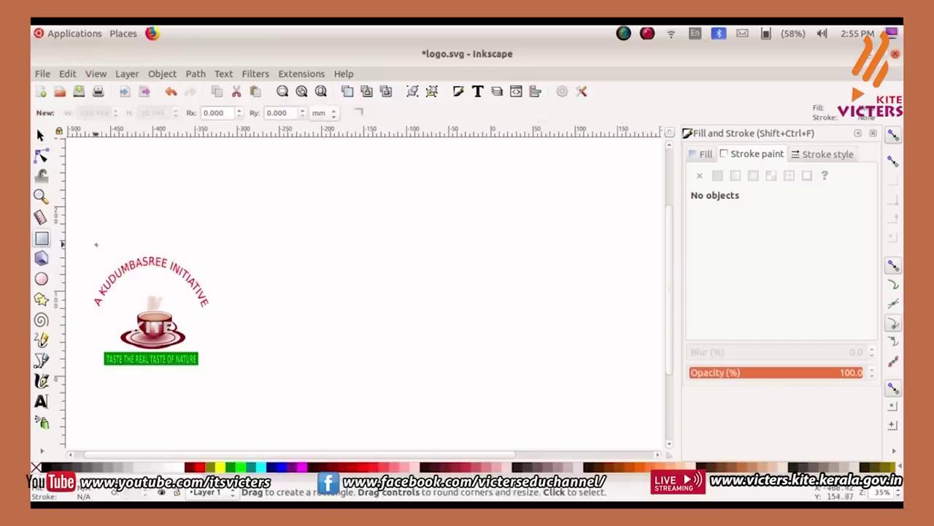
mouse_move(91, 239)
mouse_down()
mouse_move(119, 356)
mouse_move(165, 375)
mouse_move(225, 375)
mouse_up()
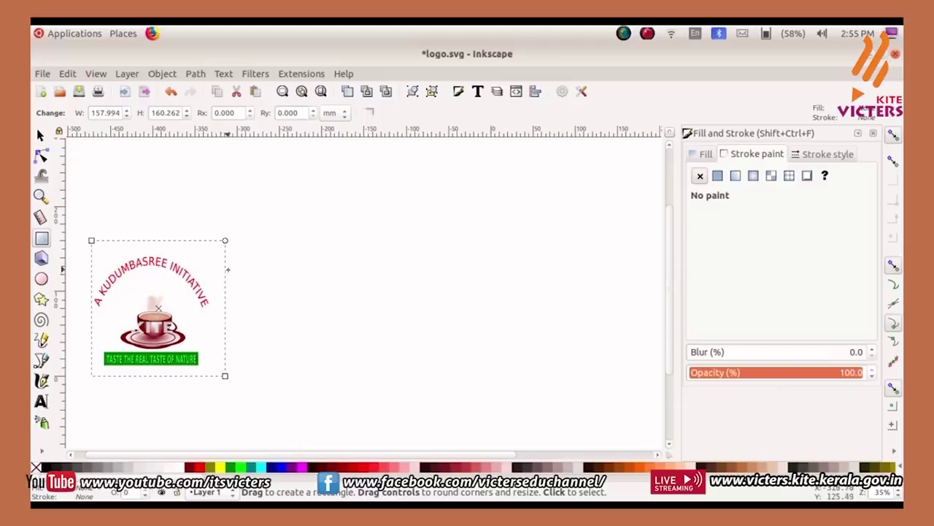
click(181, 473)
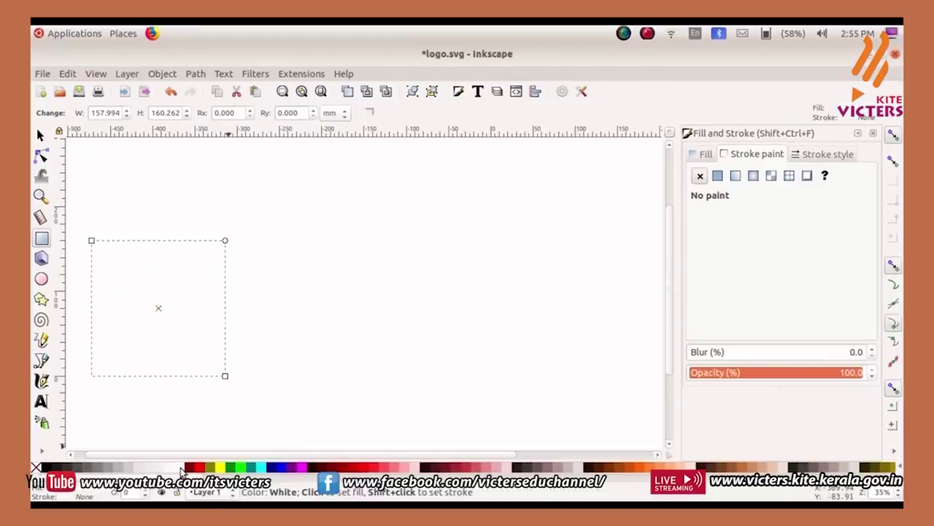
click(718, 175)
click(819, 286)
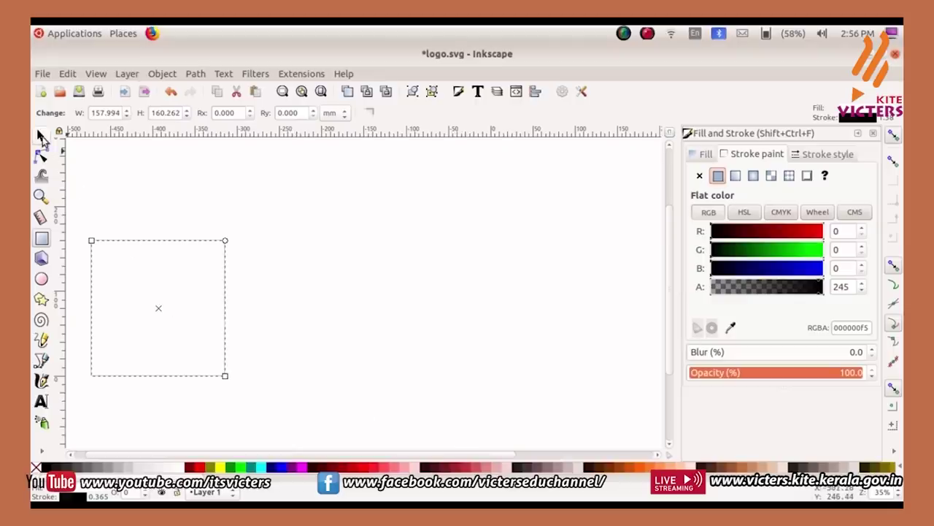
Send the white rectangle to the bottom behind the logo and shrink it to about 141 × 150 mm.
click(41, 136)
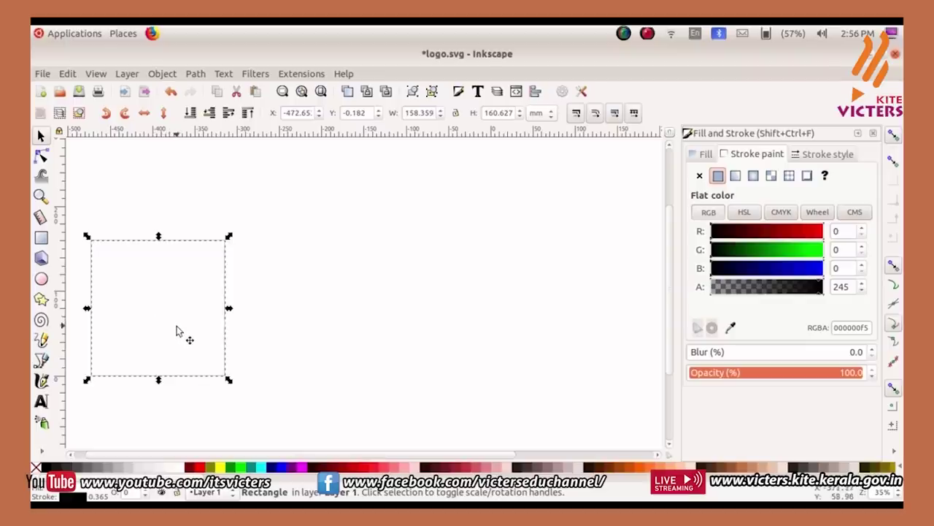
click(160, 73)
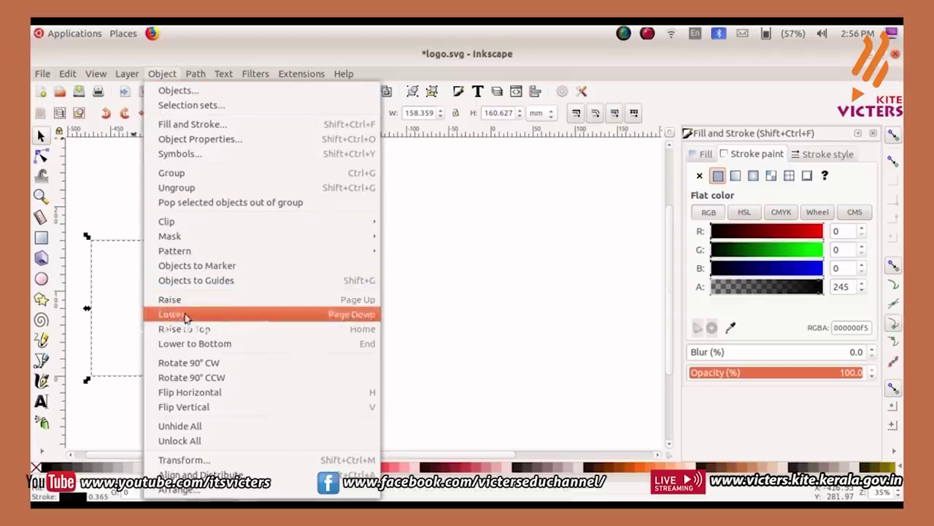
click(190, 343)
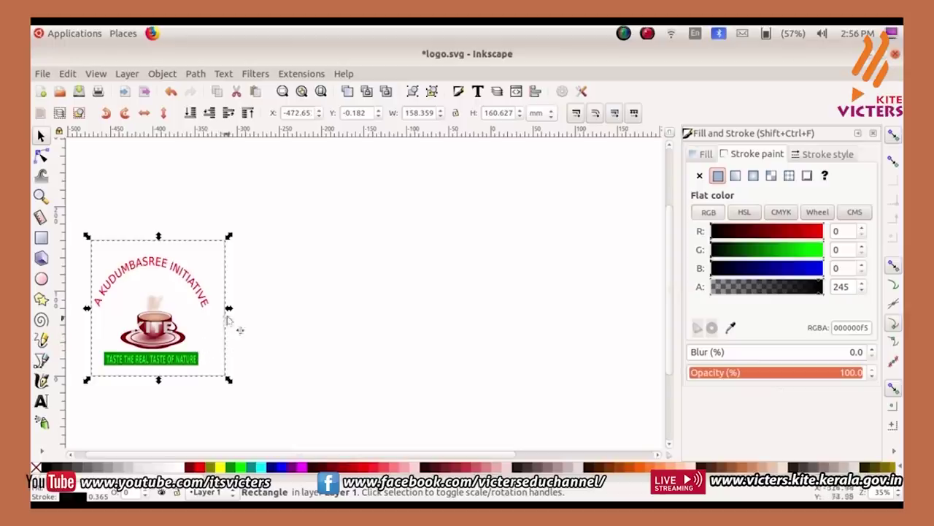
drag(229, 309, 214, 315)
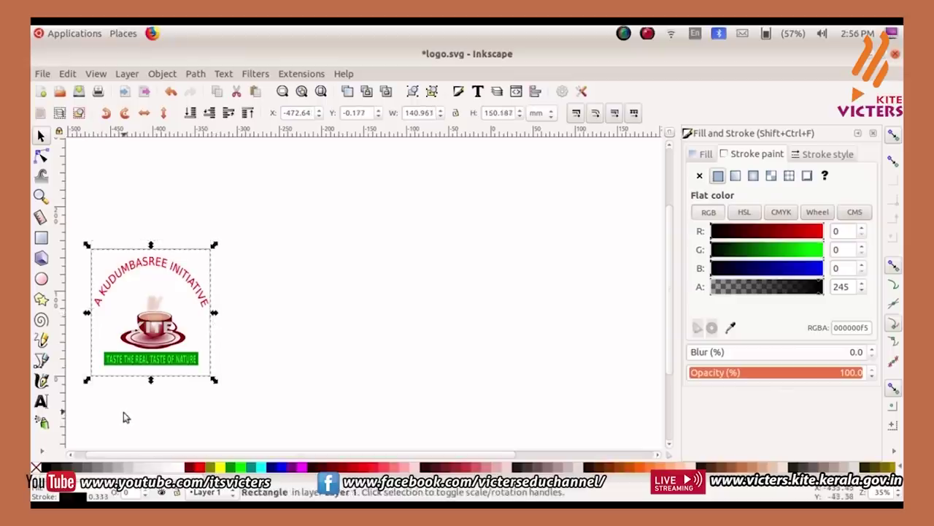
click(126, 414)
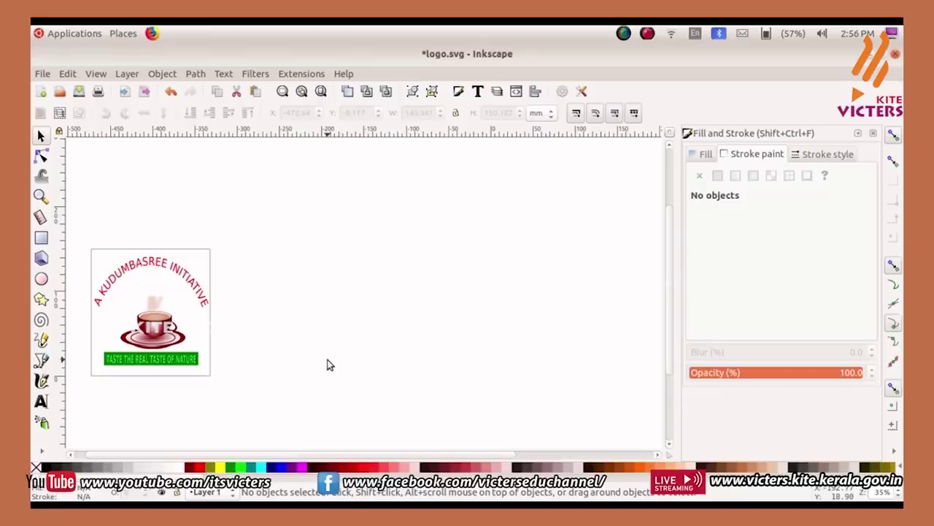
Draw a wide rectangle about 426 × 145 mm beside the logo and fill it with lime green (#00FF00).
click(40, 237)
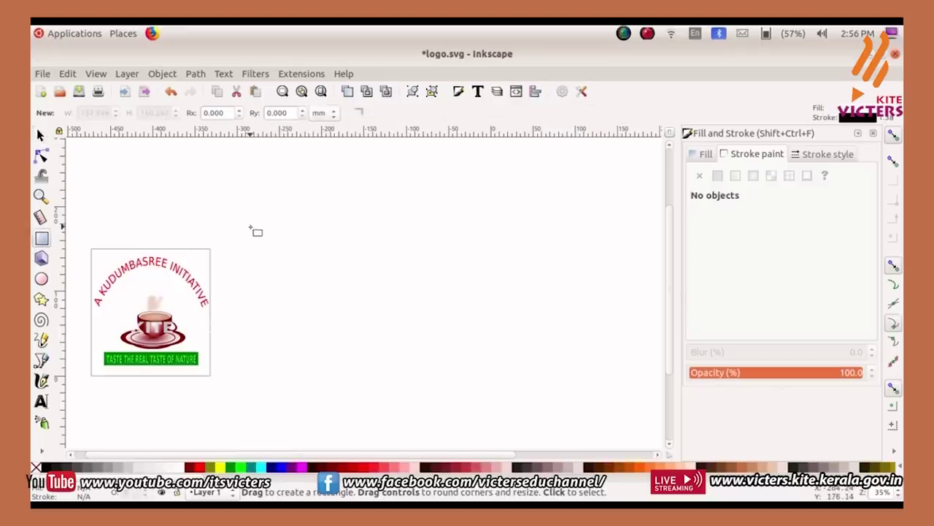
mouse_move(250, 229)
mouse_down()
mouse_move(267, 318)
mouse_move(400, 348)
mouse_move(609, 350)
mouse_up()
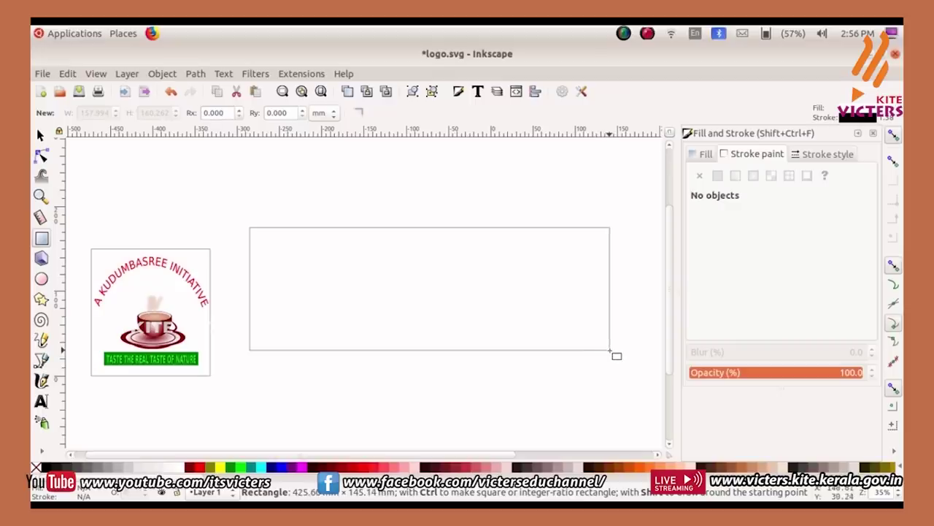
drag(610, 349, 610, 350)
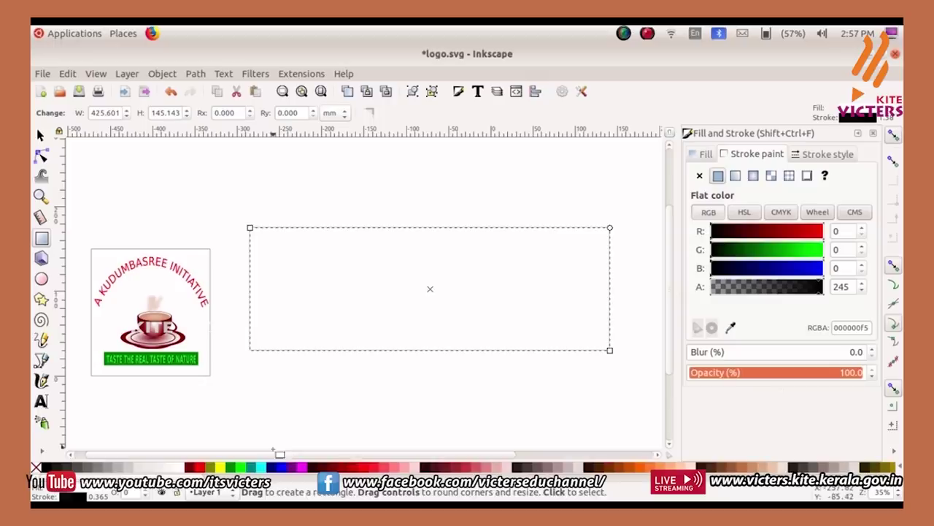
click(243, 475)
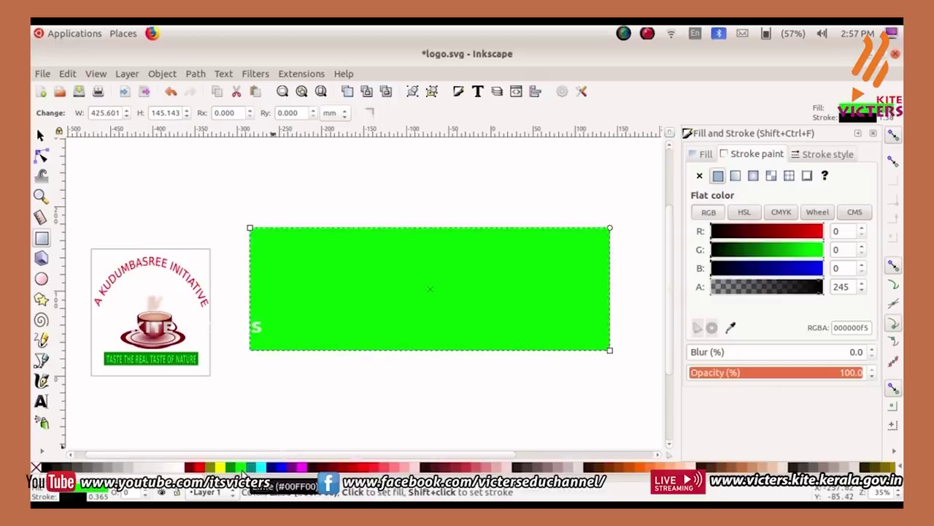
click(260, 369)
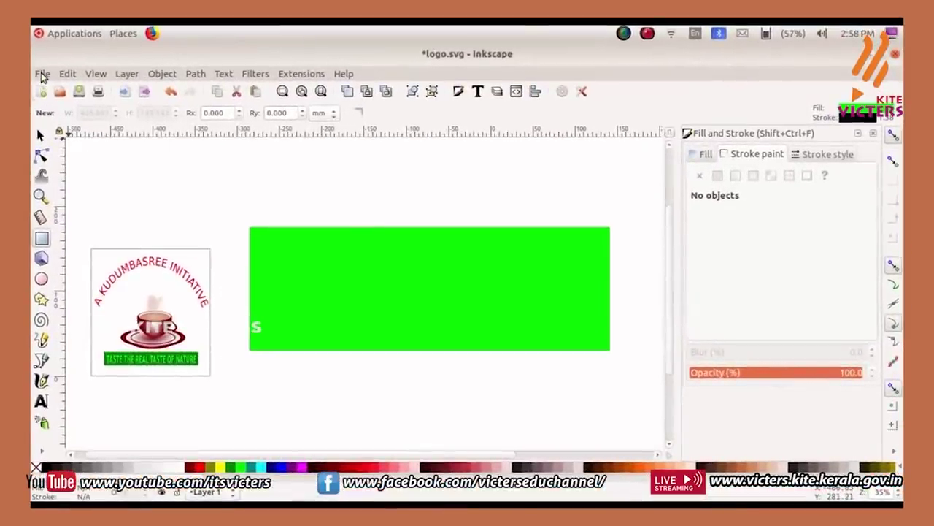
Import bg_image1.jpg from the School_Resources/Standard_10 folder as an embedded image, with DPI taken from the file.
click(42, 74)
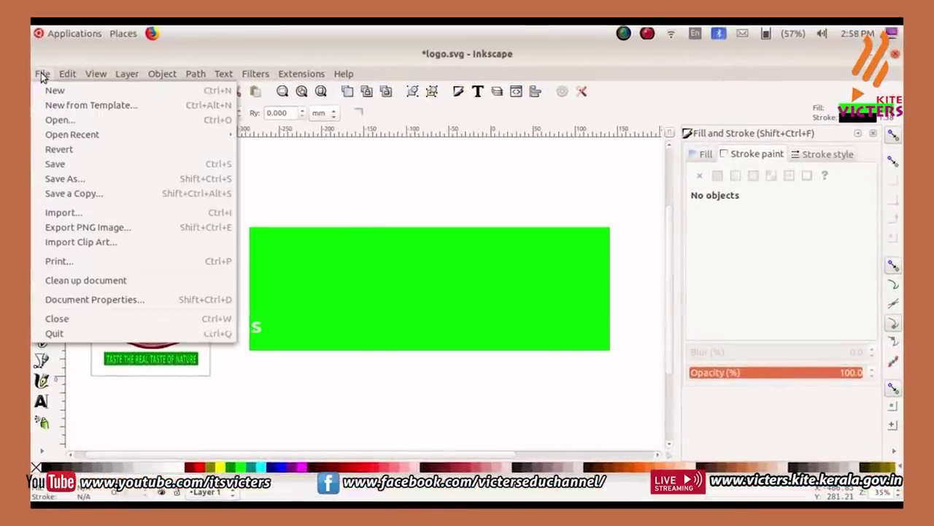
click(62, 215)
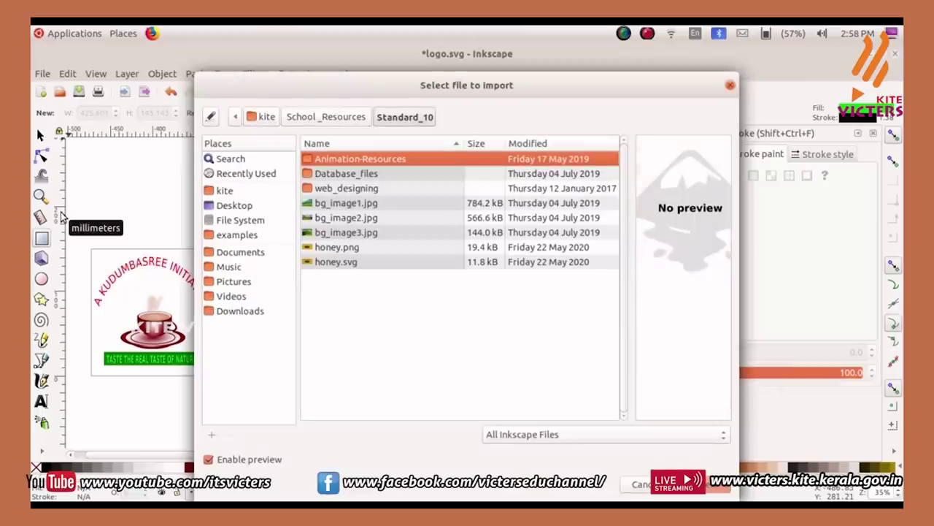
click(224, 192)
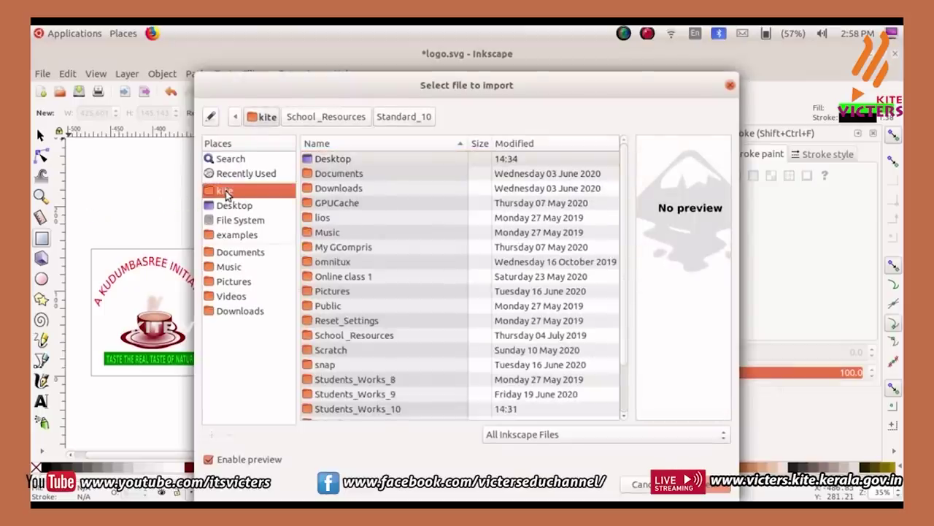
double_click(333, 336)
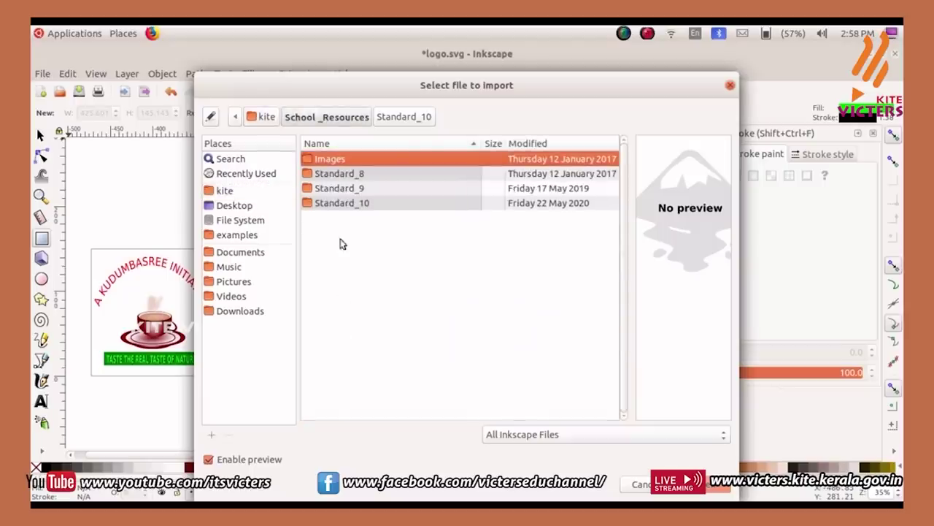
double_click(339, 204)
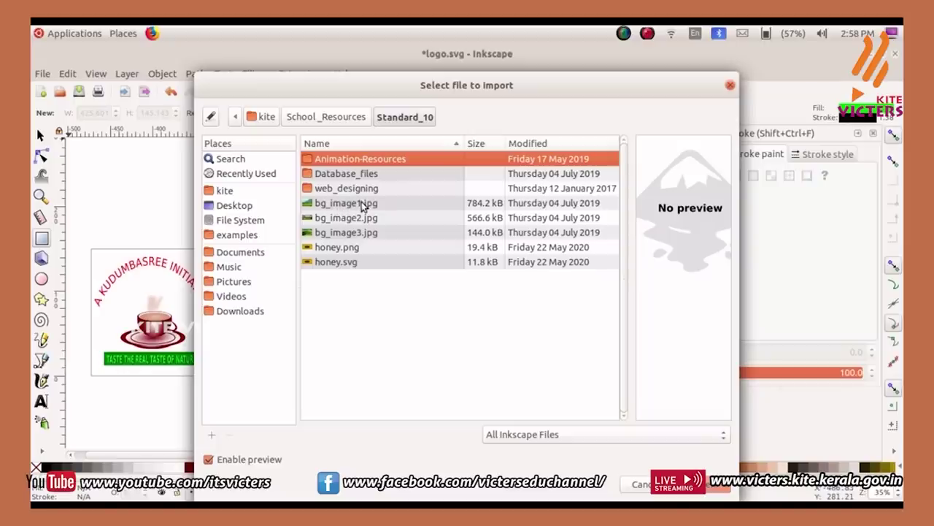
click(363, 206)
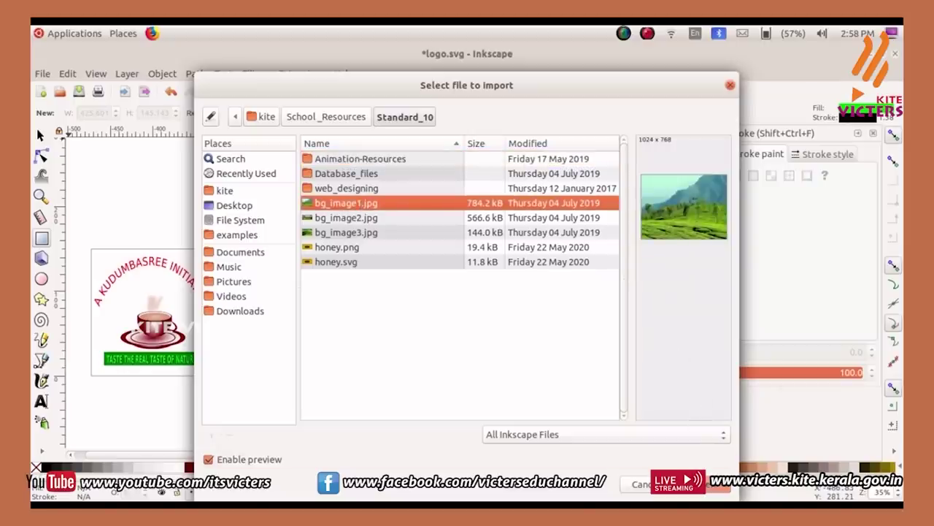
click(707, 490)
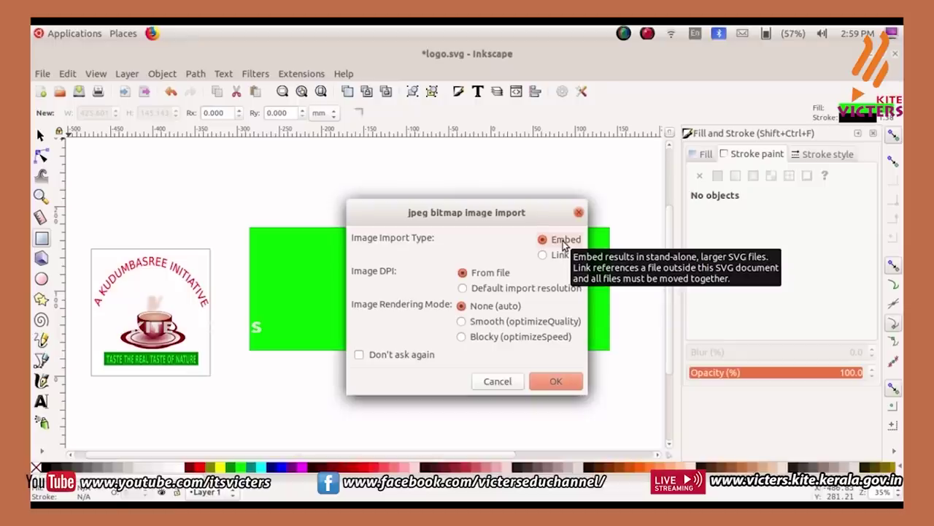
click(555, 384)
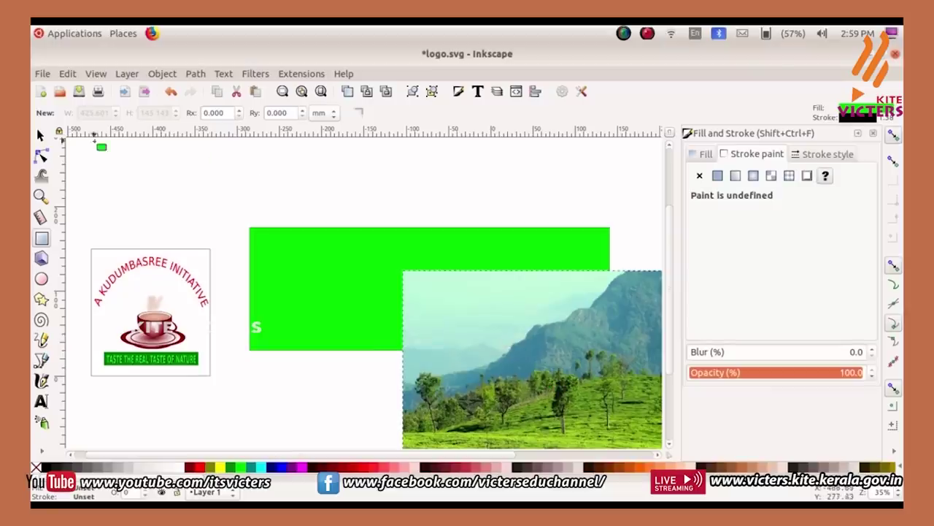
Move the landscape image onto the lime rectangle and resize it to about 416 × 136 mm, leaving a narrow green border.
click(40, 136)
drag(576, 315, 456, 222)
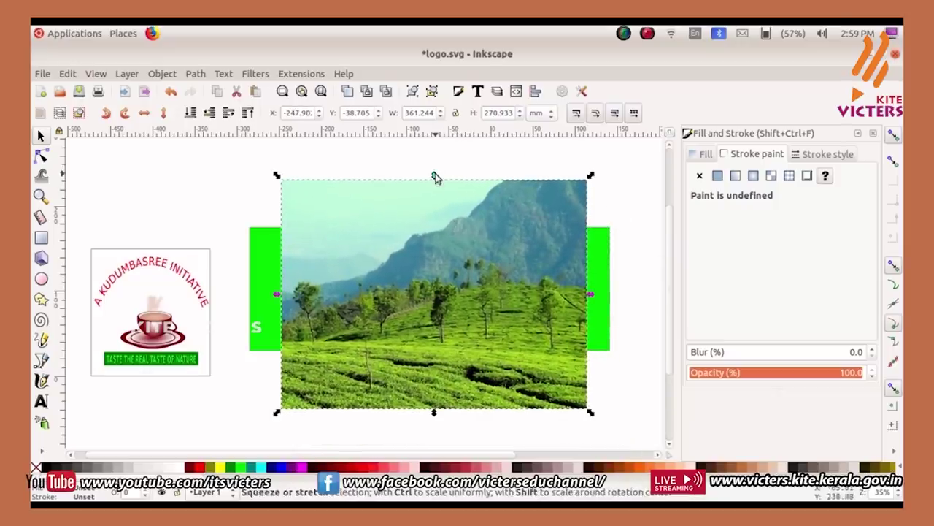
drag(433, 177, 419, 230)
click(358, 183)
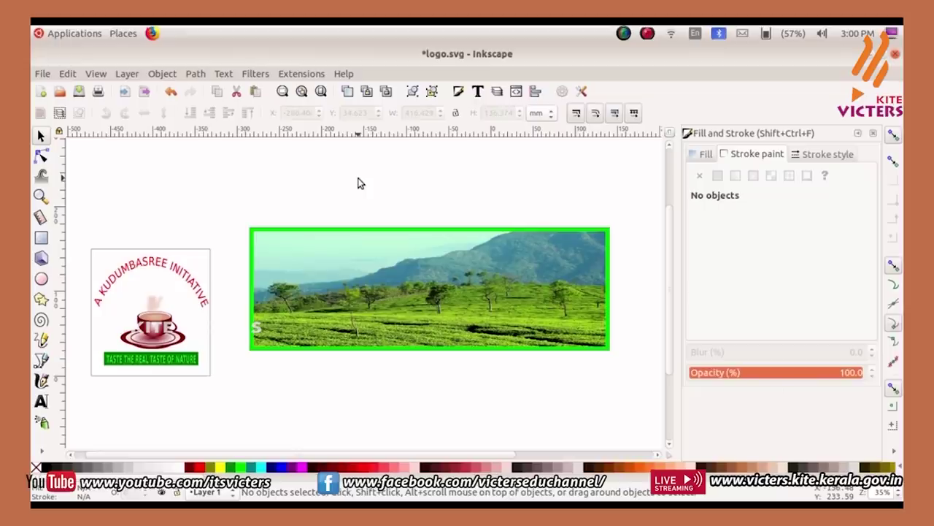
Select the logo together with its white background rectangle and group them.
key(Tab)
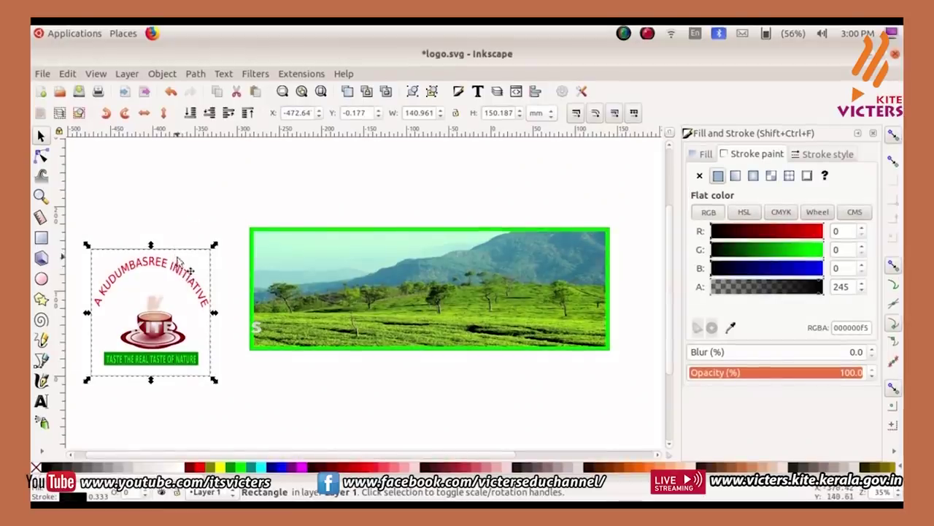
key(Escape)
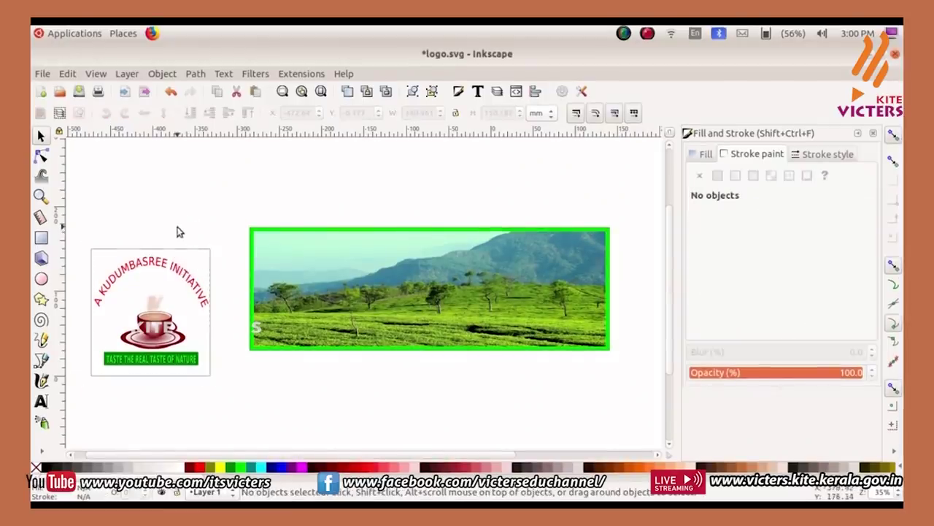
mouse_move(81, 234)
mouse_down()
mouse_move(116, 340)
mouse_move(212, 413)
mouse_move(238, 408)
mouse_up()
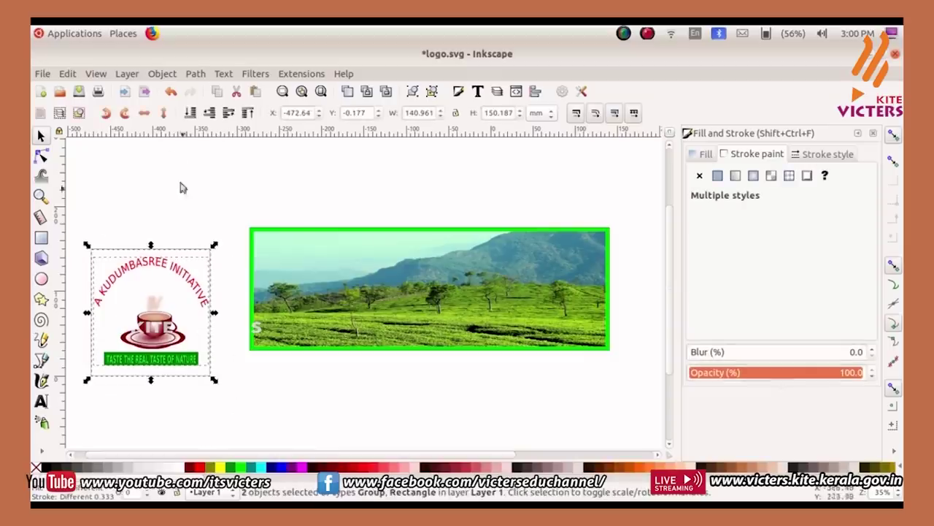
click(162, 73)
click(173, 178)
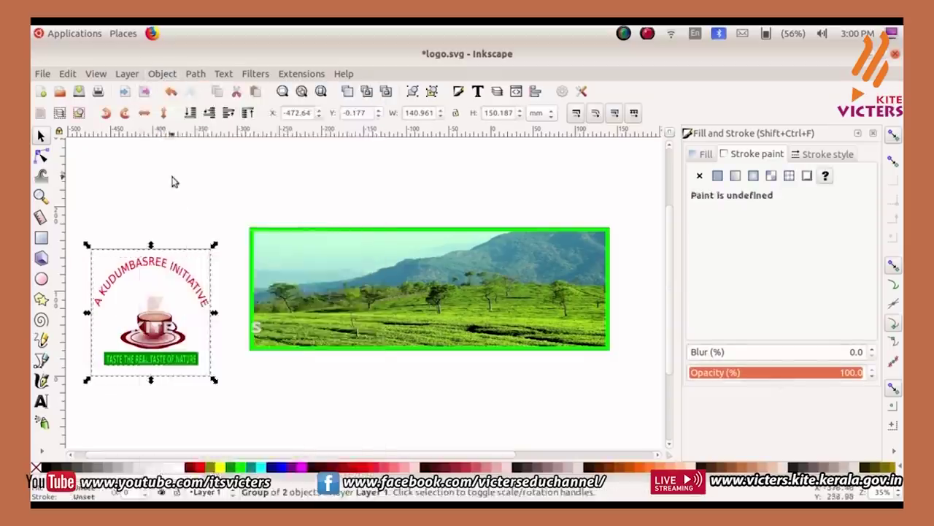
Move the grouped logo onto one end of the landscape banner, raise it to the top and shrink it to about 113 × 125 mm.
drag(162, 297, 328, 257)
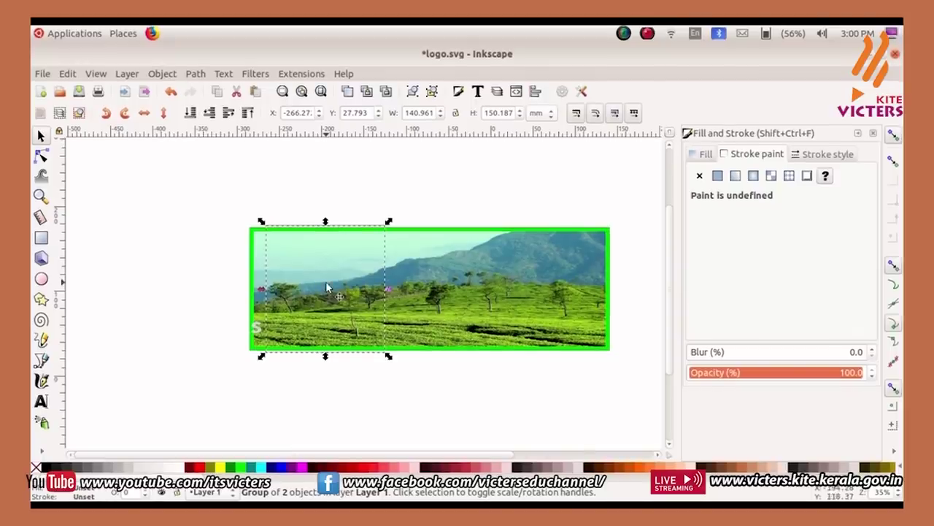
click(164, 74)
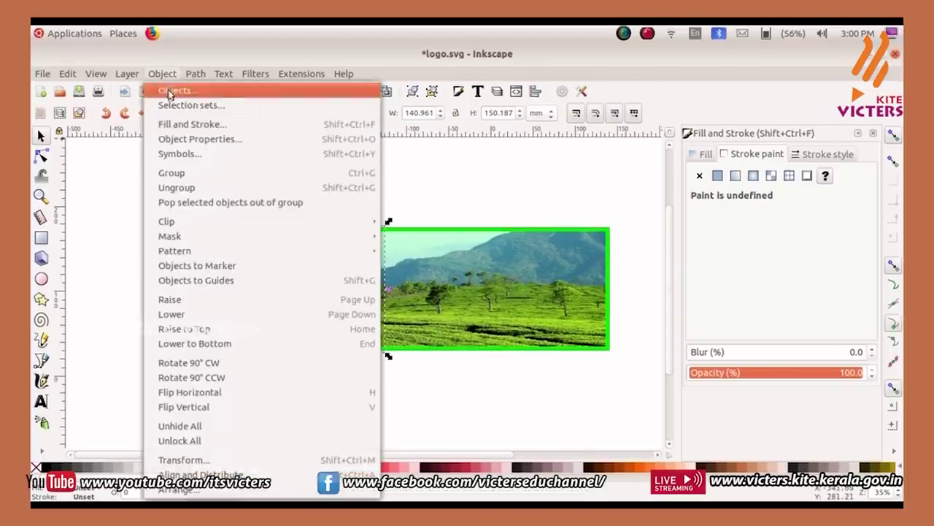
click(168, 330)
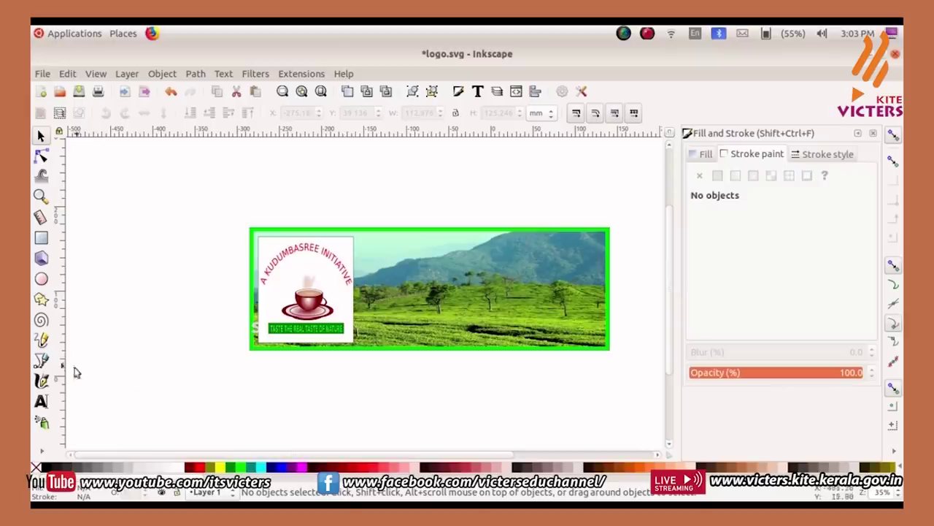
Add the text "RAINBOW COFFEE SHOP" in the empty area below the banner.
click(41, 402)
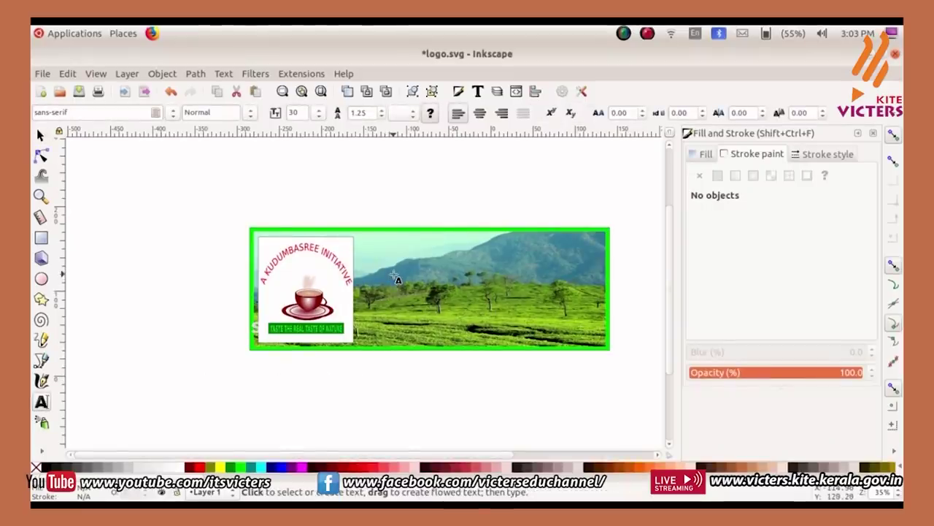
click(370, 377)
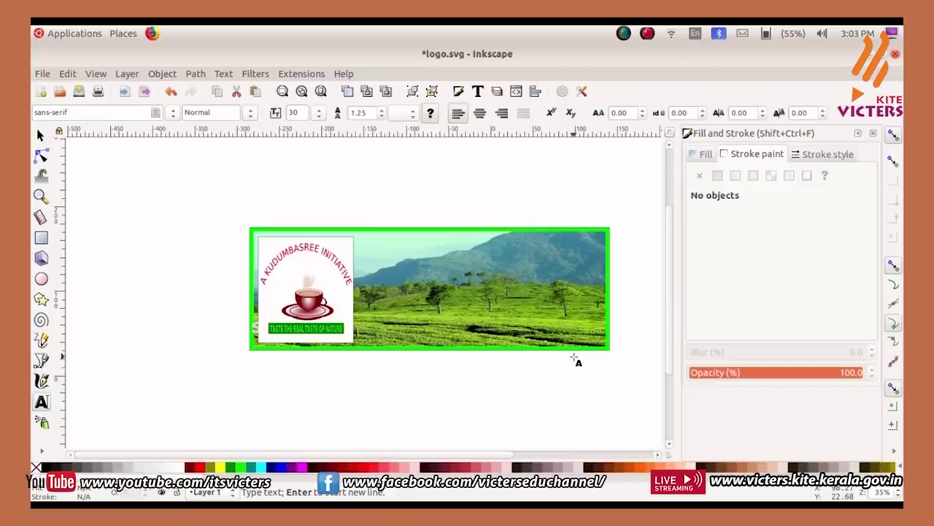
text(KBA)
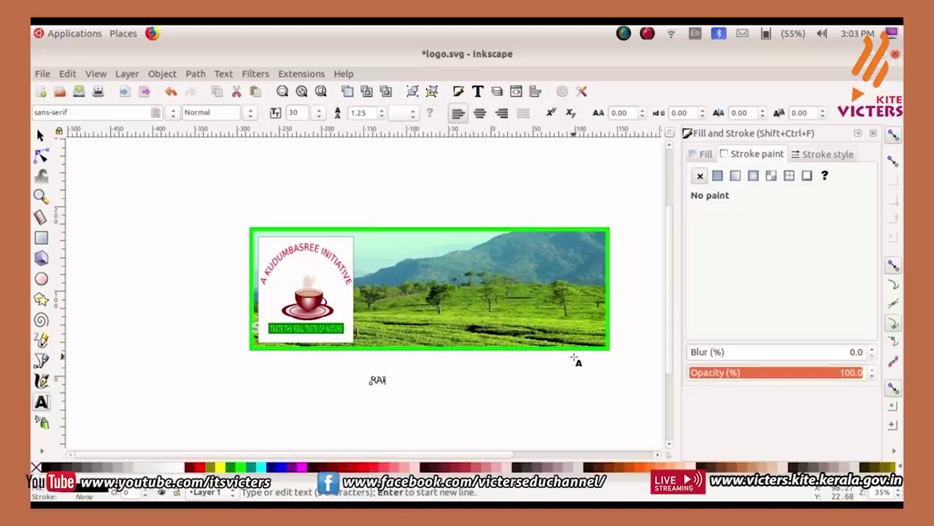
text(NBOW COFFEE SHOP)
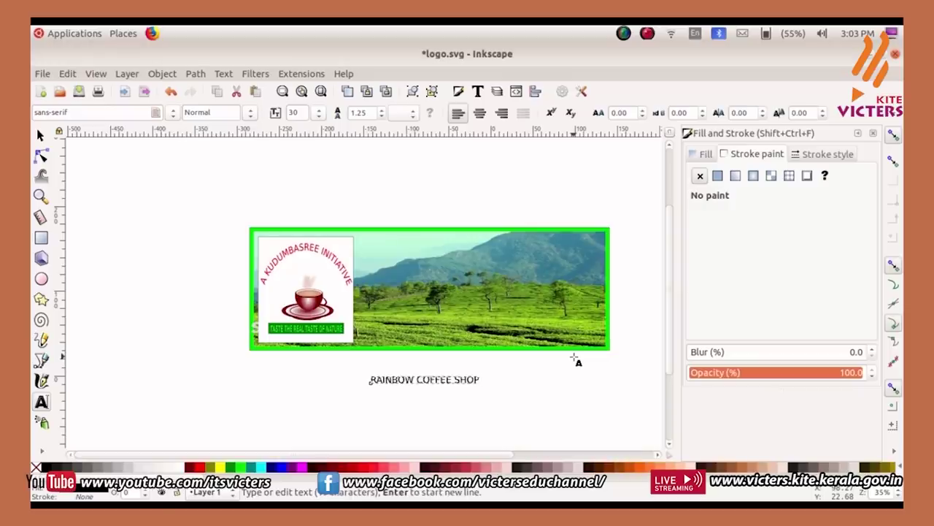
Stretch the RAINBOW COFFEE SHOP text to about 157 × 11 mm.
click(41, 137)
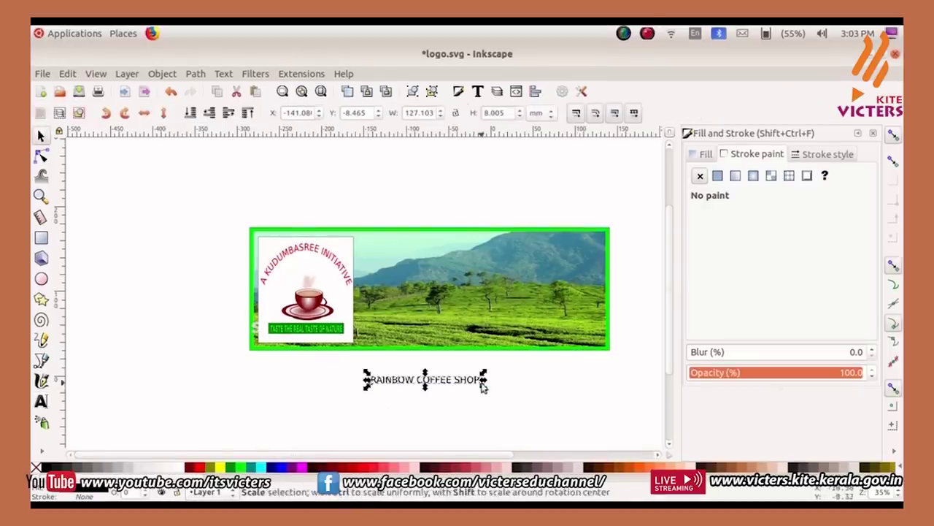
drag(485, 385, 494, 382)
drag(429, 372, 429, 368)
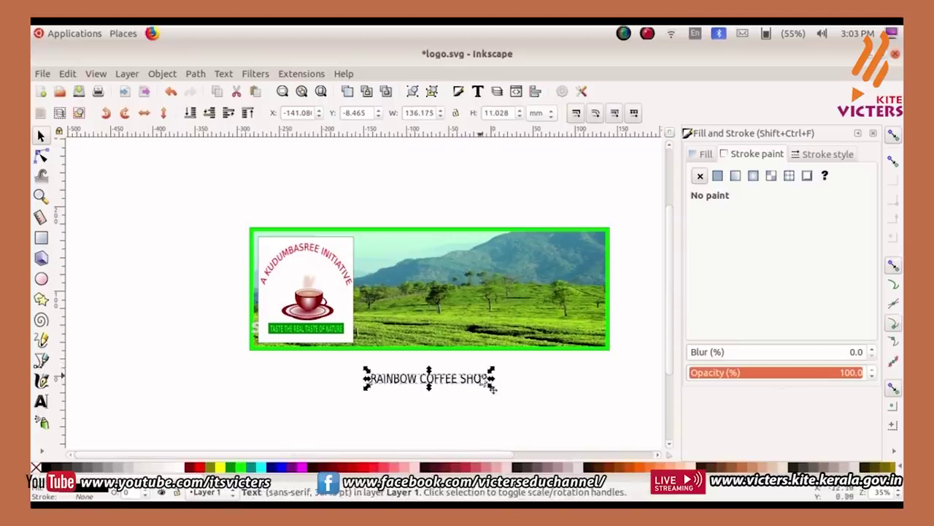
drag(491, 378, 509, 379)
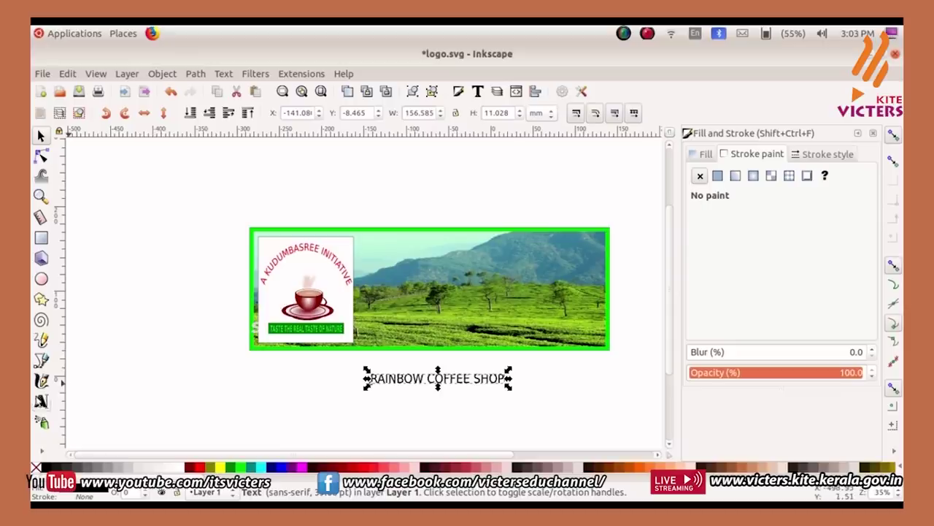
Set the font style of the RAINBOW COFFEE SHOP text to Bold.
click(42, 402)
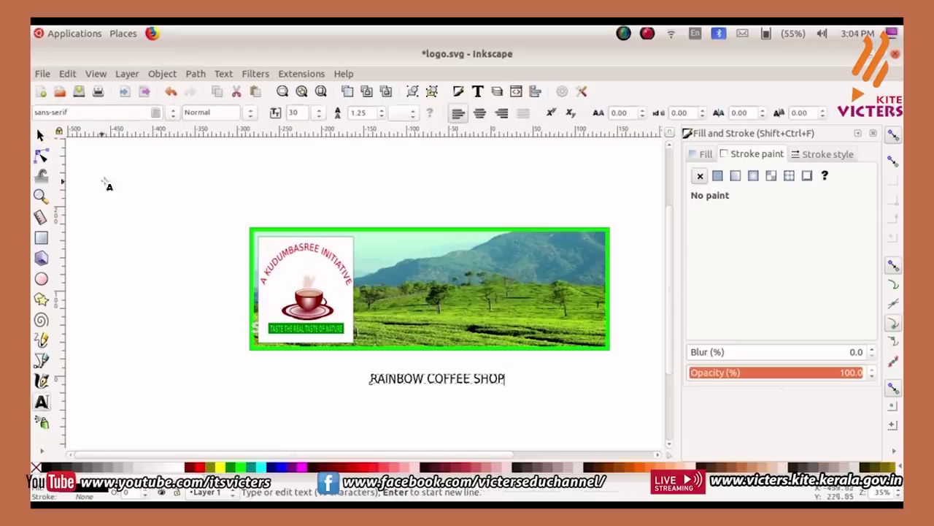
click(250, 113)
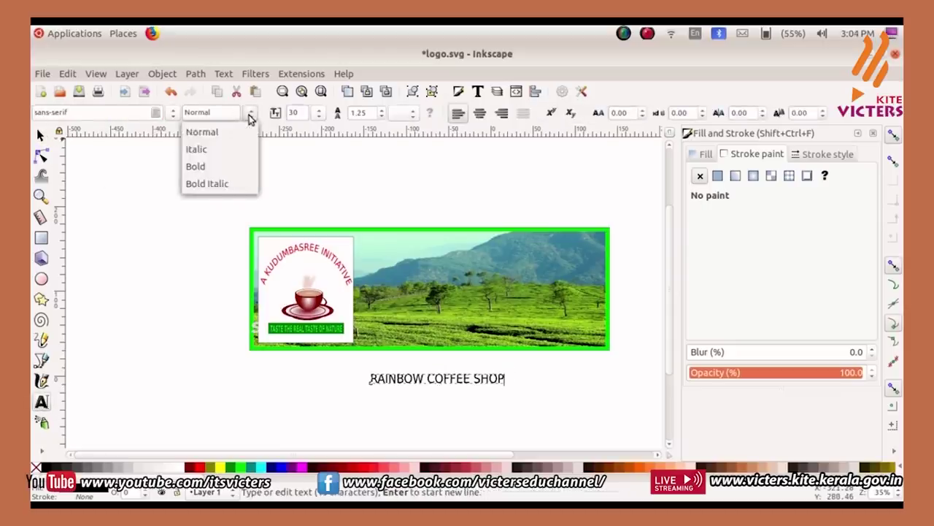
click(216, 169)
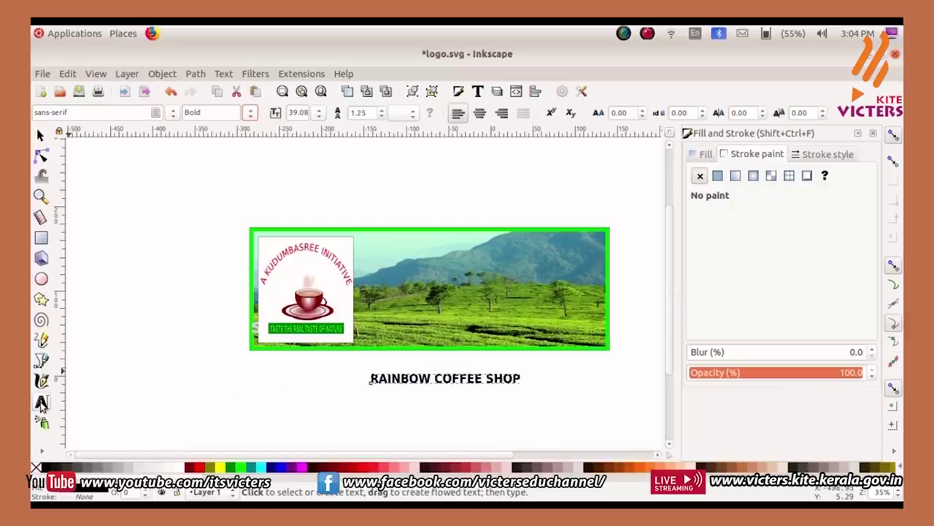
Place the RAINBOW COFFEE SHOP title on the landscape image beside the logo and enlarge it to about 203 × 16 mm.
click(41, 137)
drag(367, 378, 361, 378)
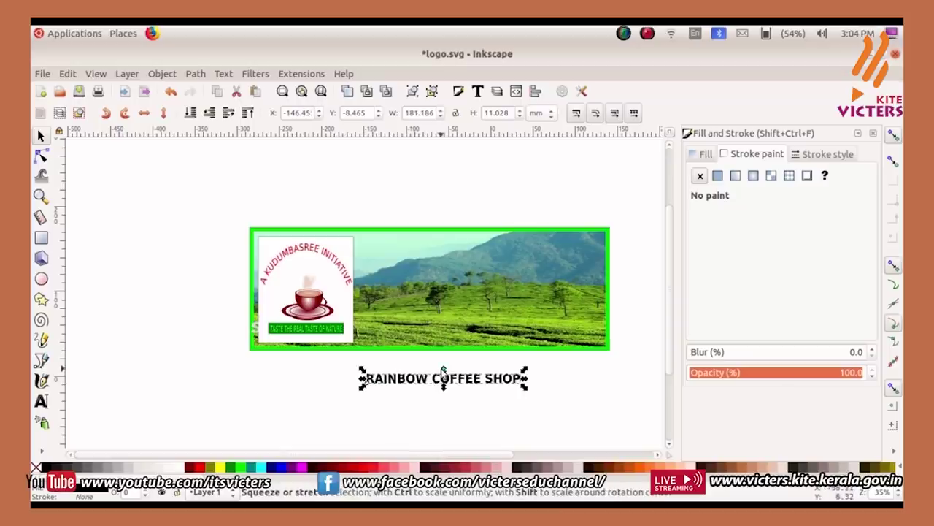
drag(444, 369, 475, 281)
drag(555, 281, 576, 281)
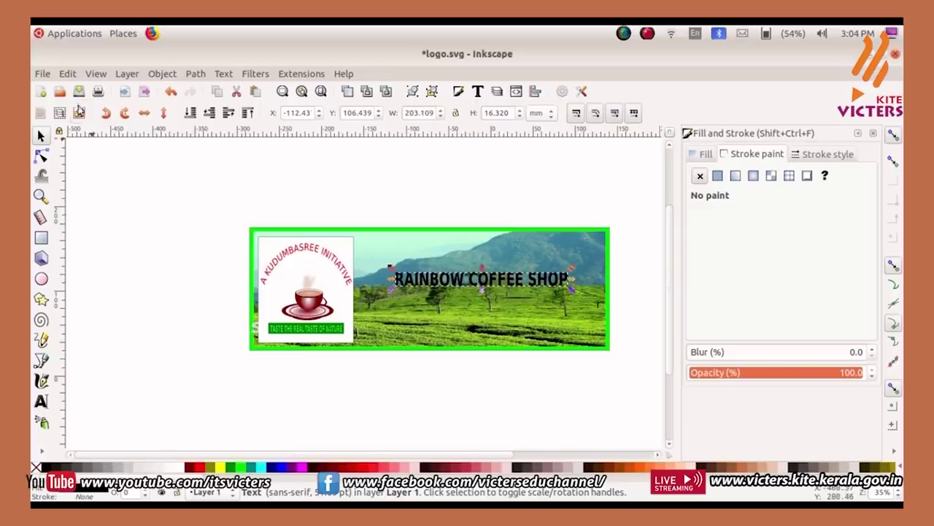
Duplicate the title, fill the copy with Aqua (#00FFFF) and offset it slightly so the black original forms a shadow.
click(67, 75)
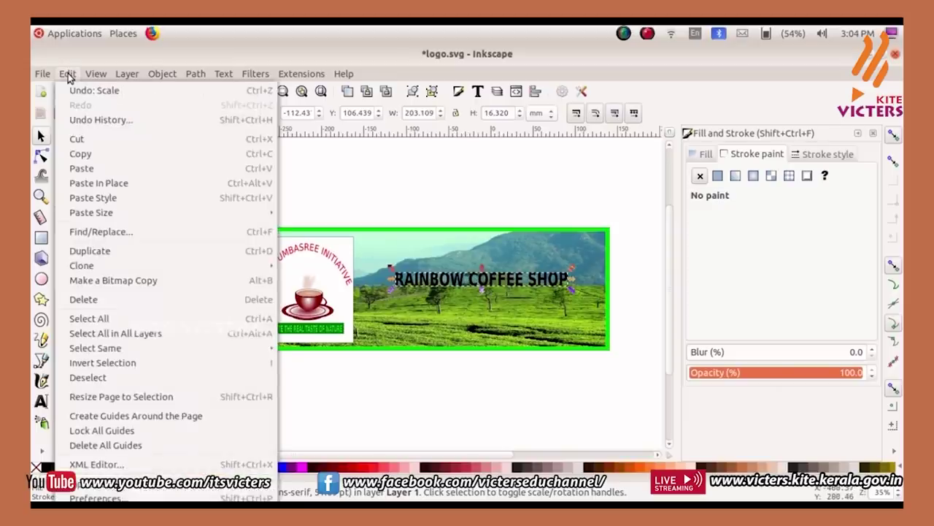
click(86, 252)
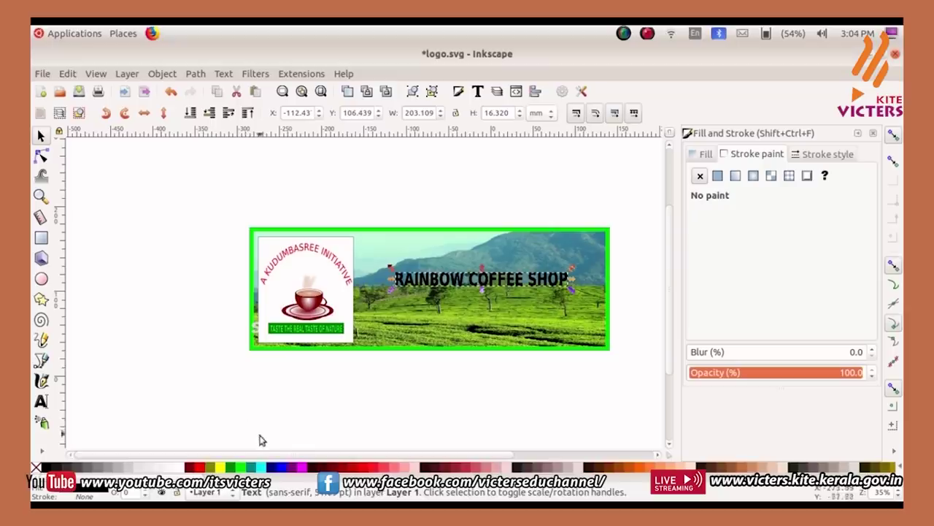
click(262, 468)
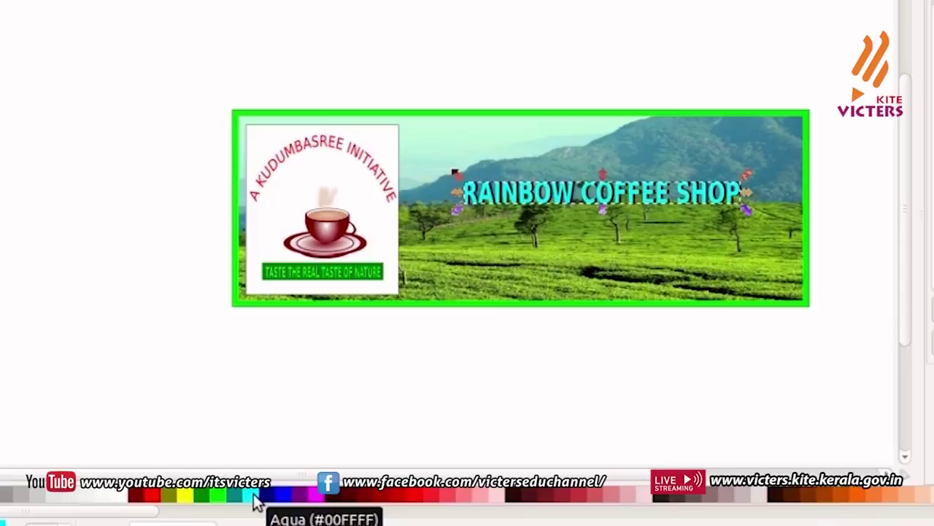
click(843, 195)
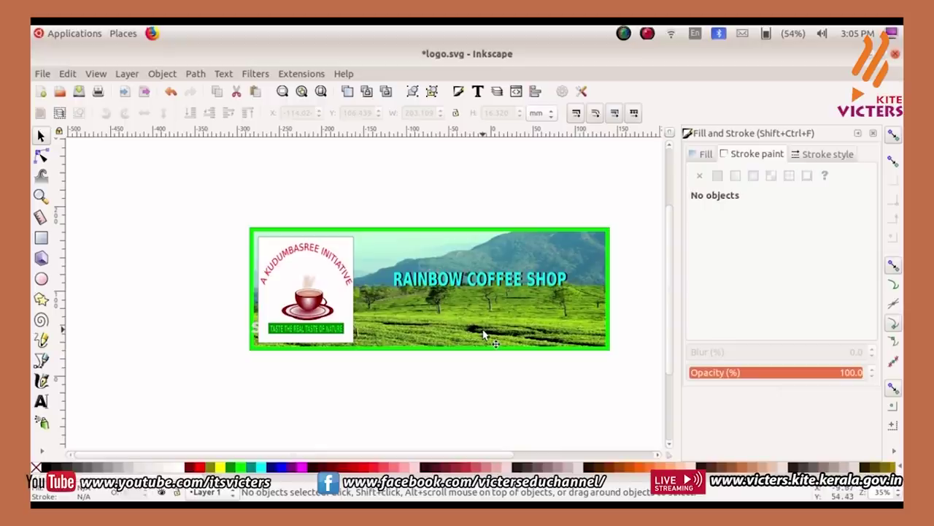
Switch the keyboard layout to Malayalam (enhanced Inscript) and draw a black-filled rectangle about 240 × 31 mm below the banner.
click(694, 34)
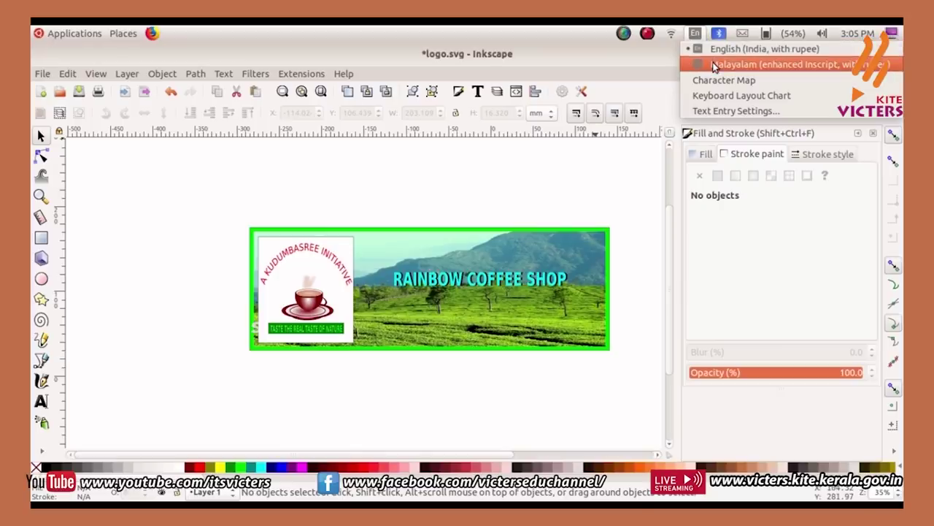
click(715, 65)
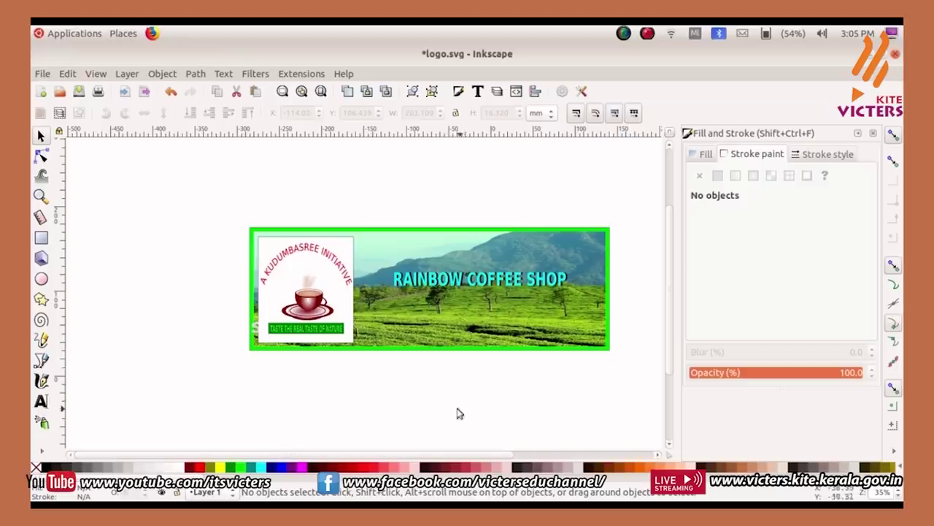
click(41, 240)
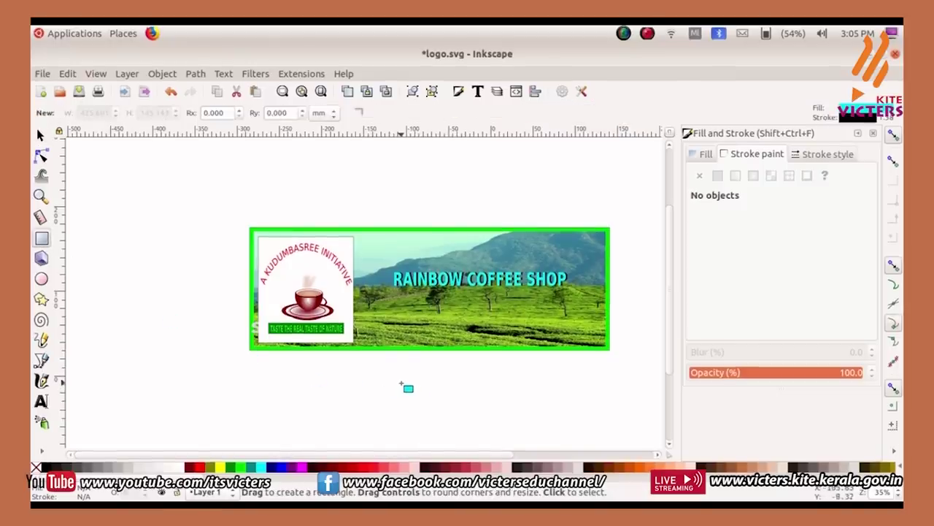
drag(400, 382, 604, 409)
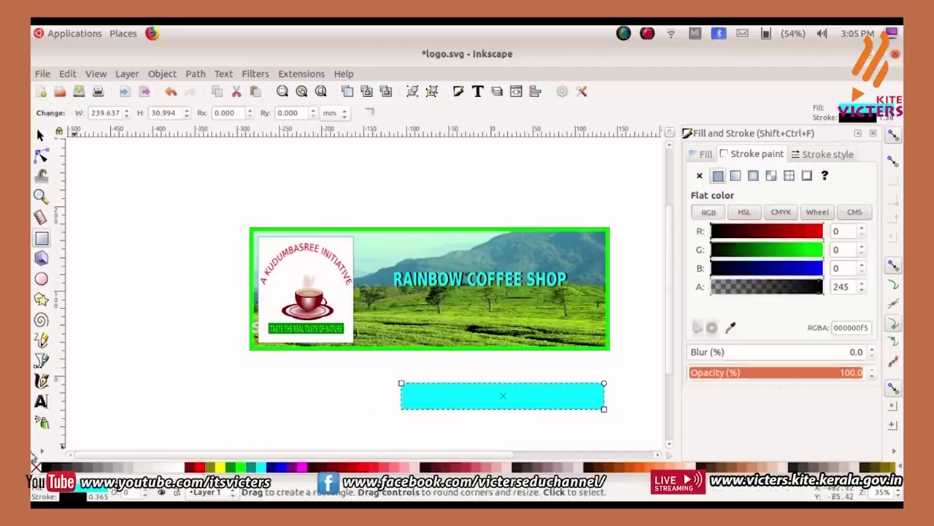
click(45, 468)
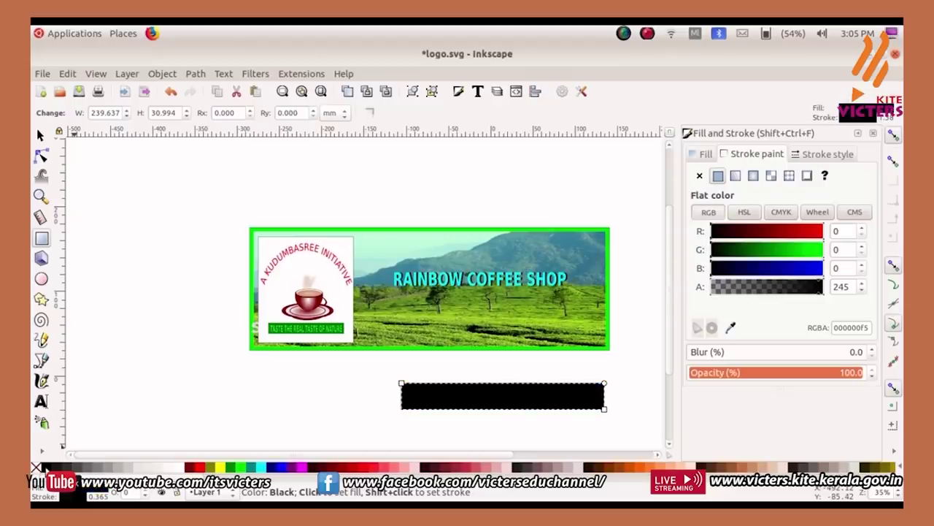
Add the Malayalam text "ഒരു കുടുംബശ്രീ സംരംഭം" below the black rectangle and enlarge it to about 133 × 16 mm.
click(42, 401)
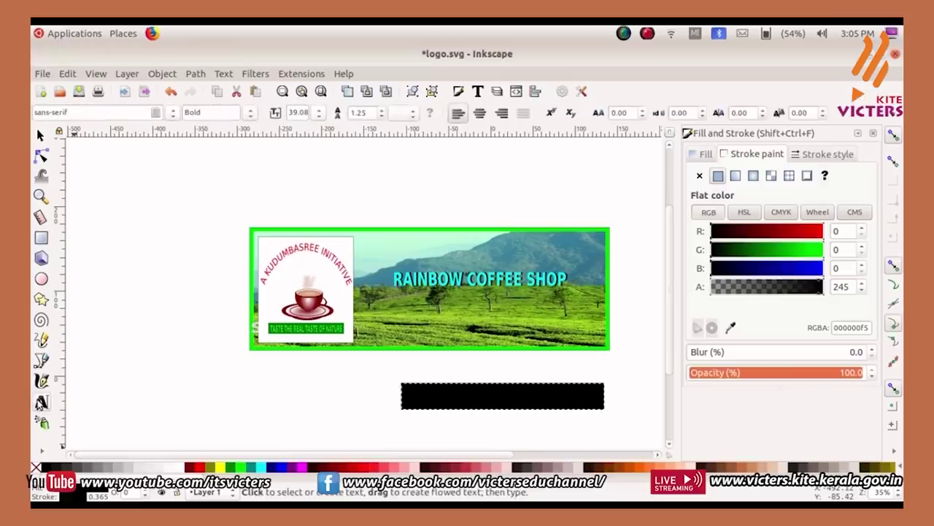
click(380, 429)
key(ctrl+v)
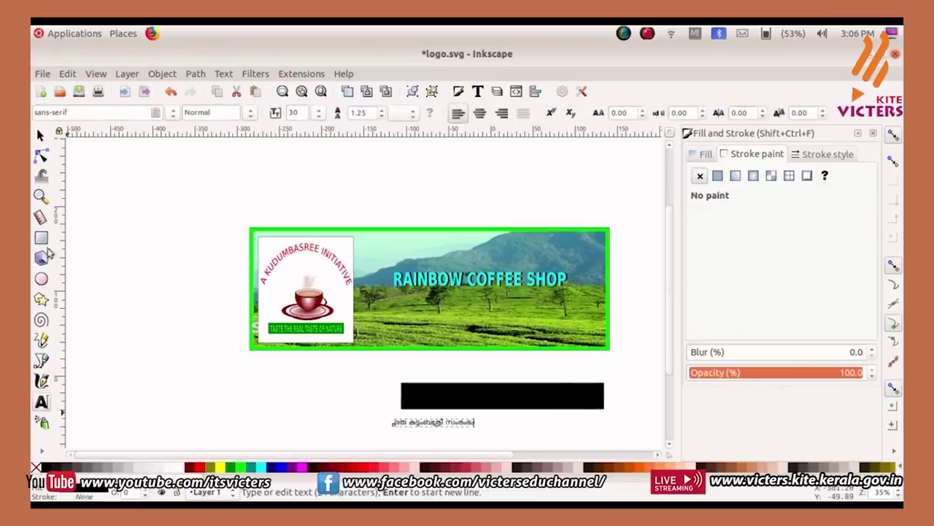
click(40, 136)
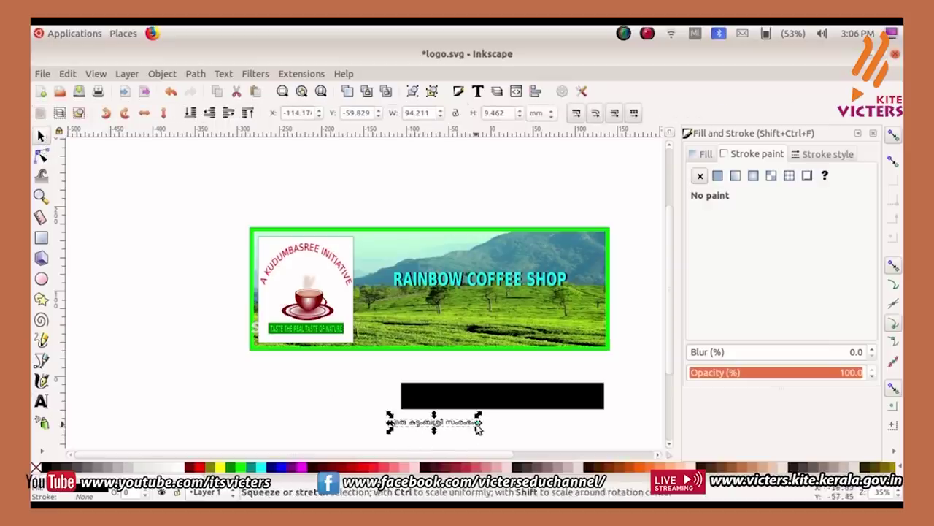
drag(478, 429, 511, 422)
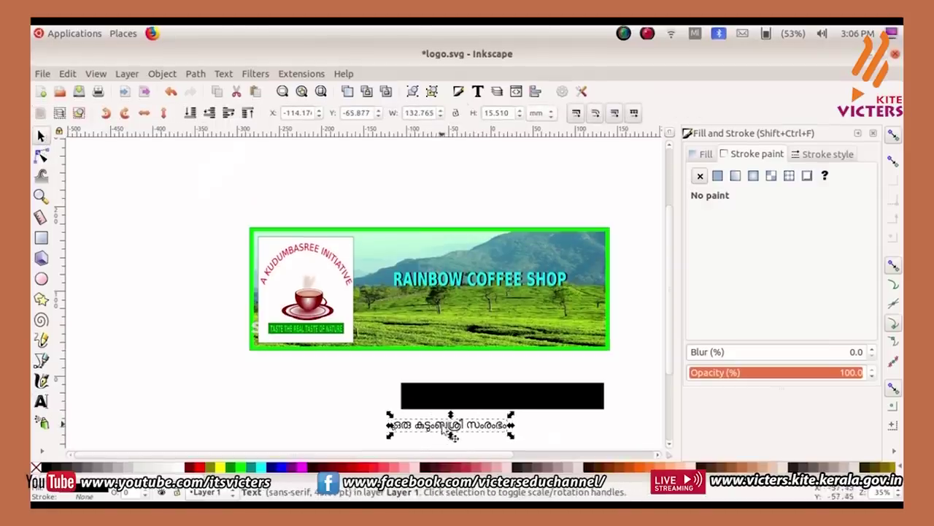
Move the Malayalam text onto the black rectangle and fill it with white.
drag(451, 430, 468, 398)
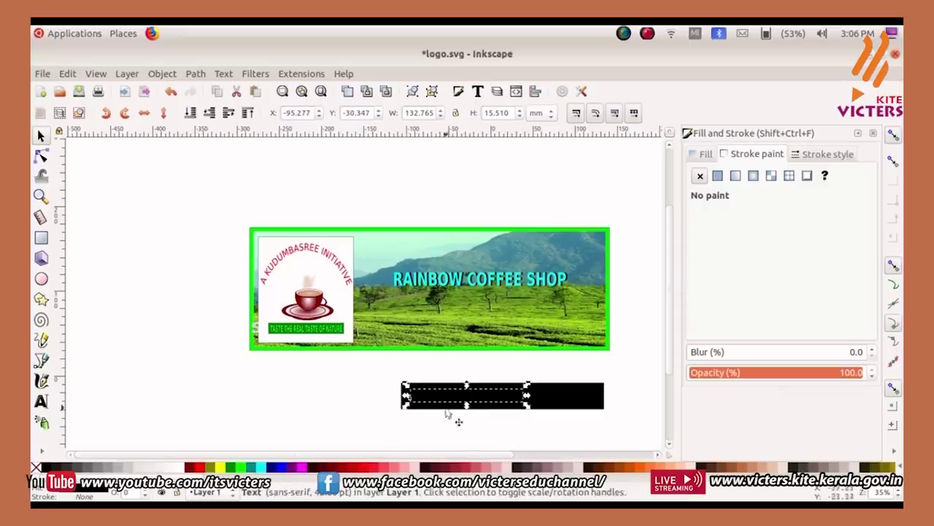
click(180, 470)
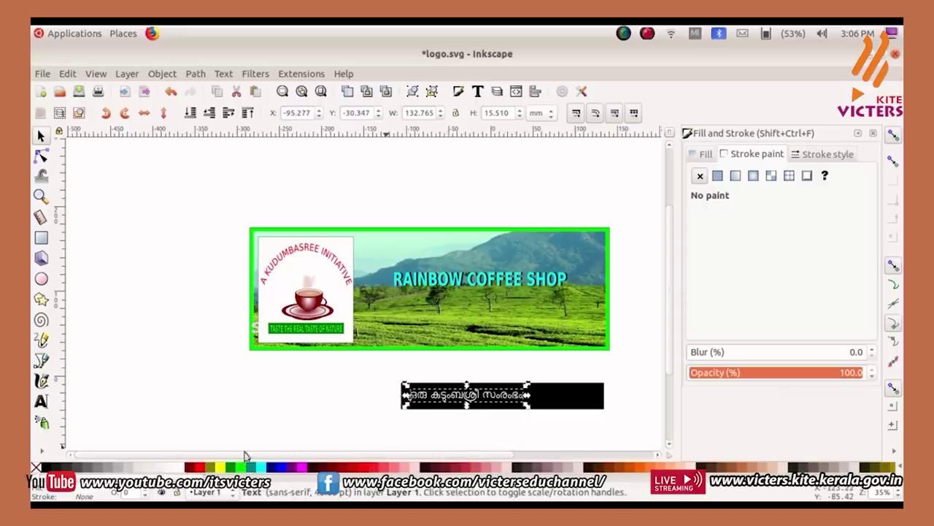
drag(471, 401, 481, 400)
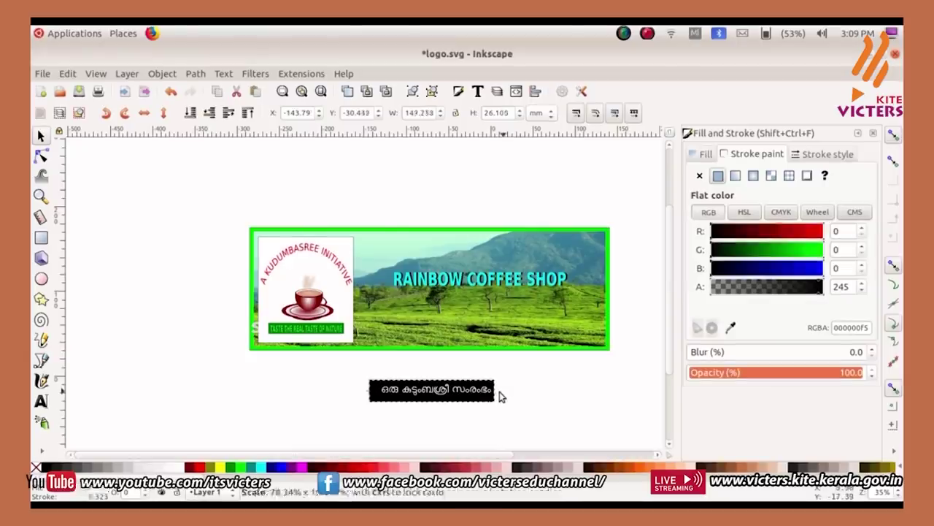
Shrink the black rectangle to about 137 × 17 mm so it fits closely around the Malayalam text.
click(489, 392)
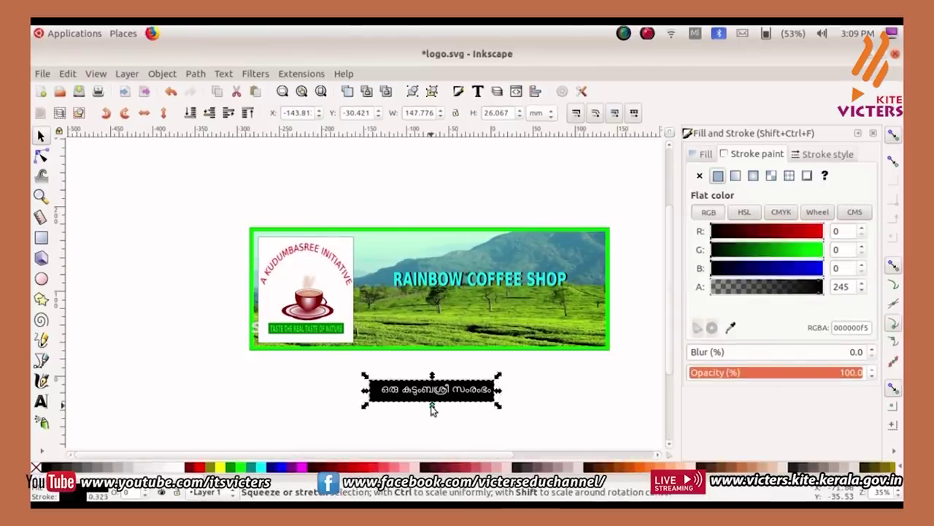
drag(432, 402, 431, 401)
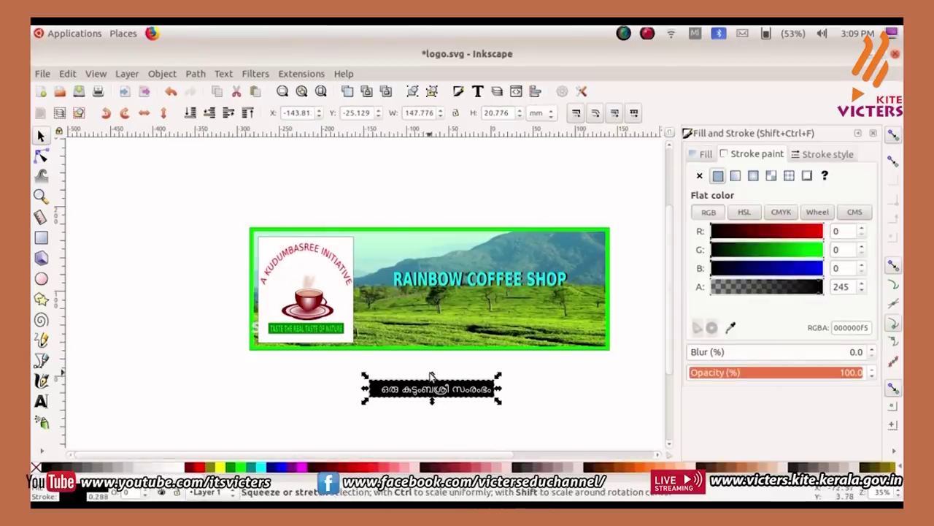
click(409, 426)
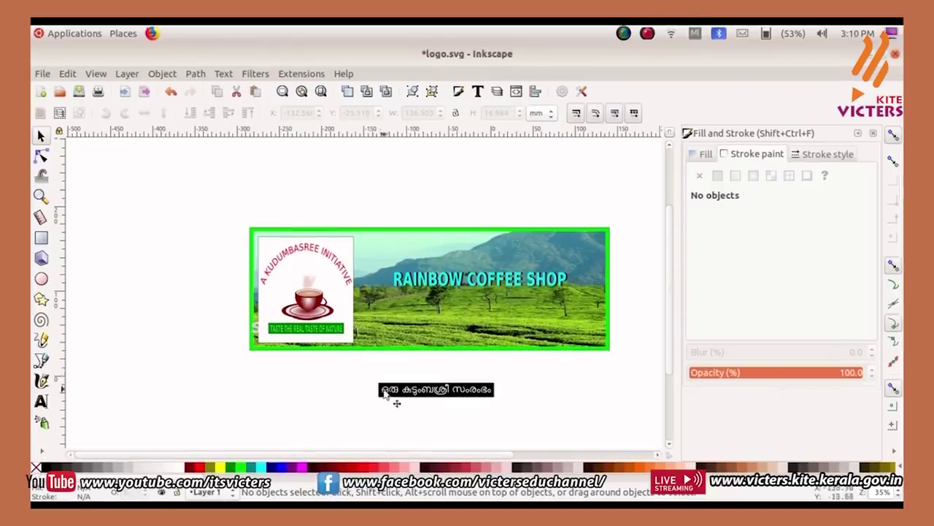
Group the Malayalam text with its black rectangle and move the group into the banner's lower-right corner, inside the green border.
drag(371, 373, 515, 418)
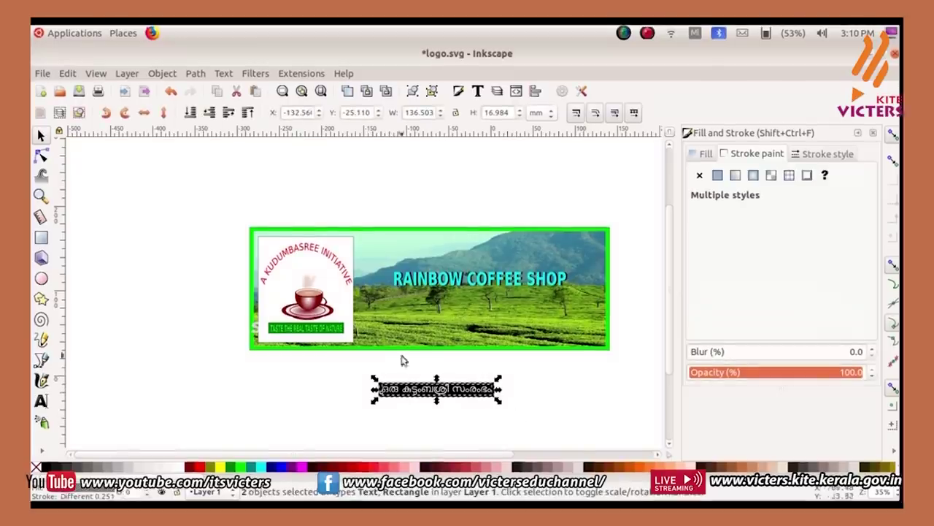
click(163, 75)
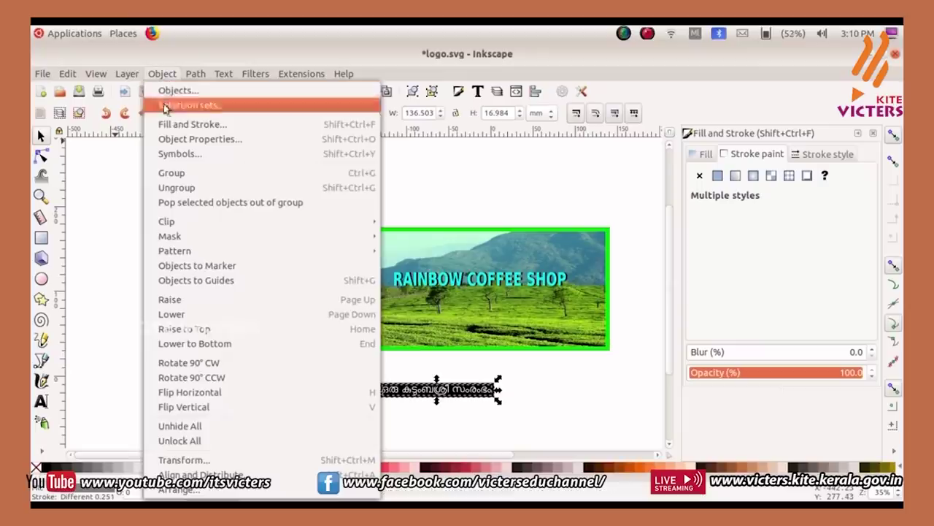
click(165, 172)
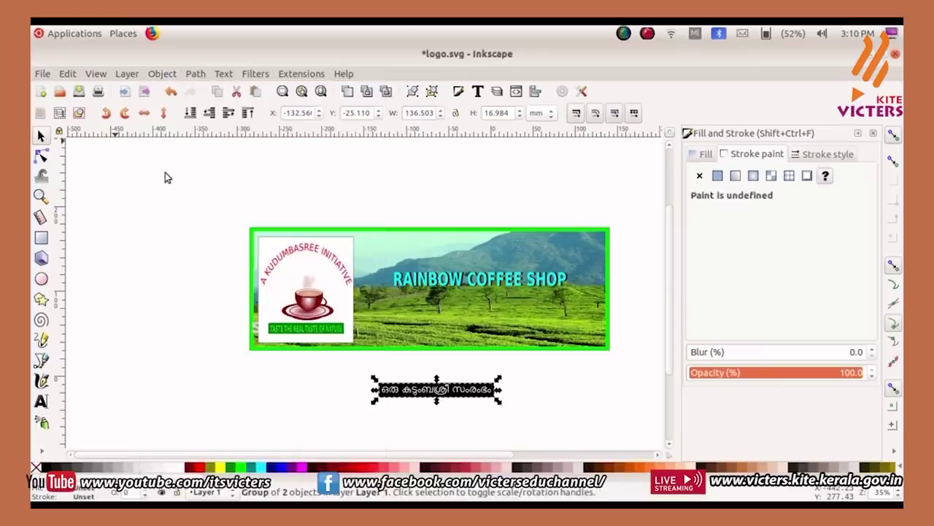
drag(418, 395, 520, 336)
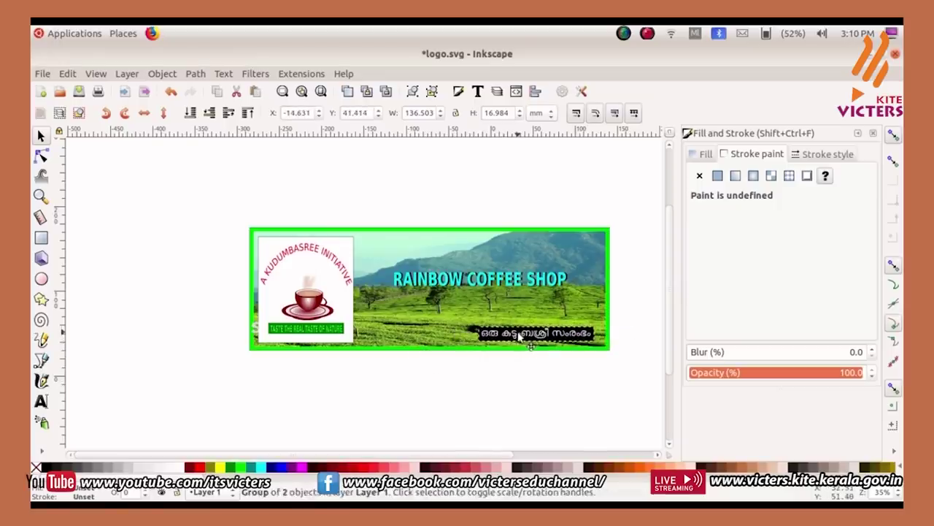
click(497, 388)
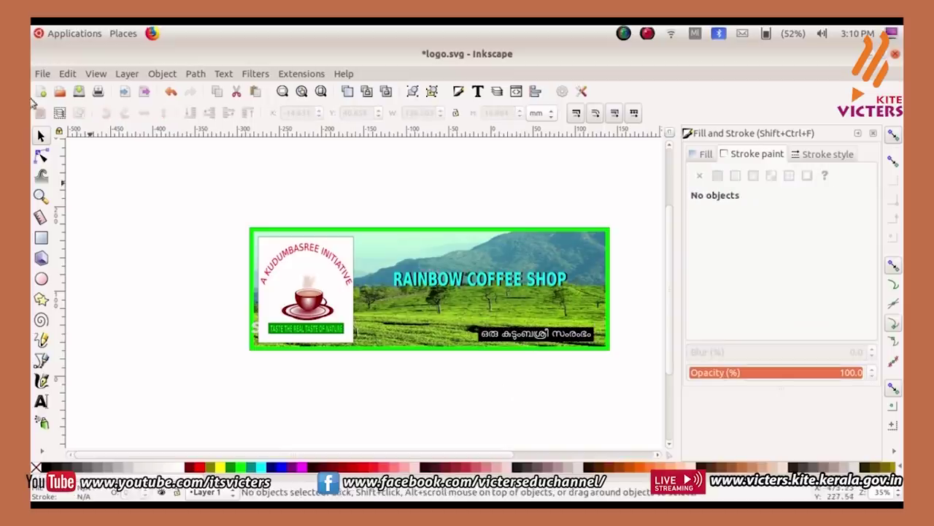
Group all the banner's objects, including background, border, logo, title and tagline, into one object and deselect it.
drag(235, 211, 637, 381)
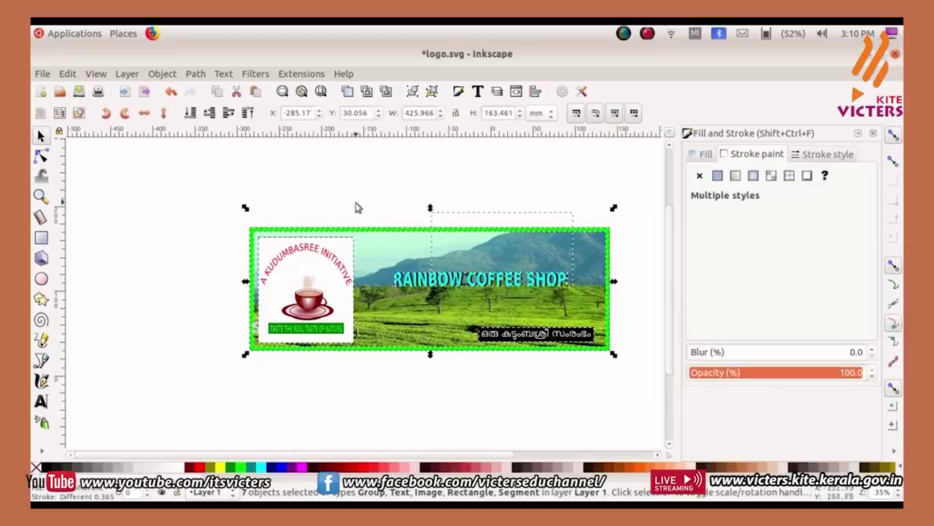
click(155, 76)
click(165, 174)
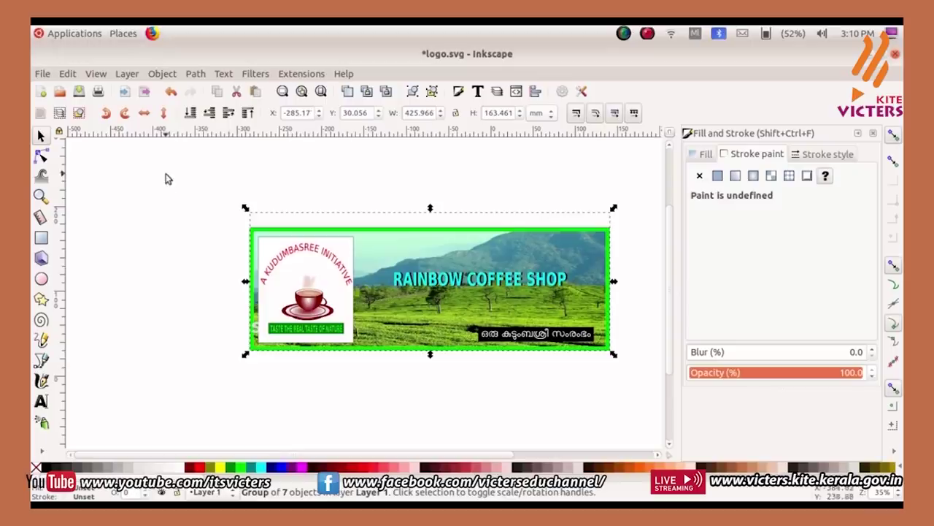
click(180, 307)
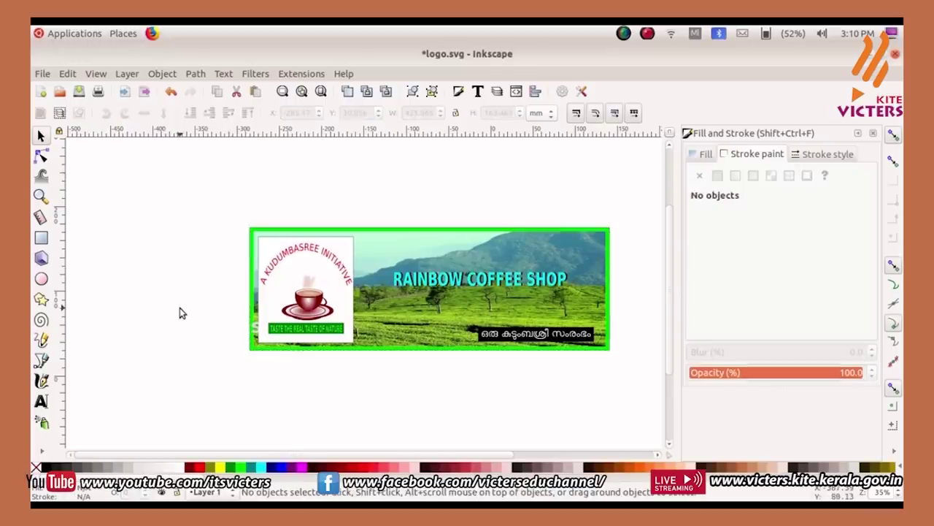